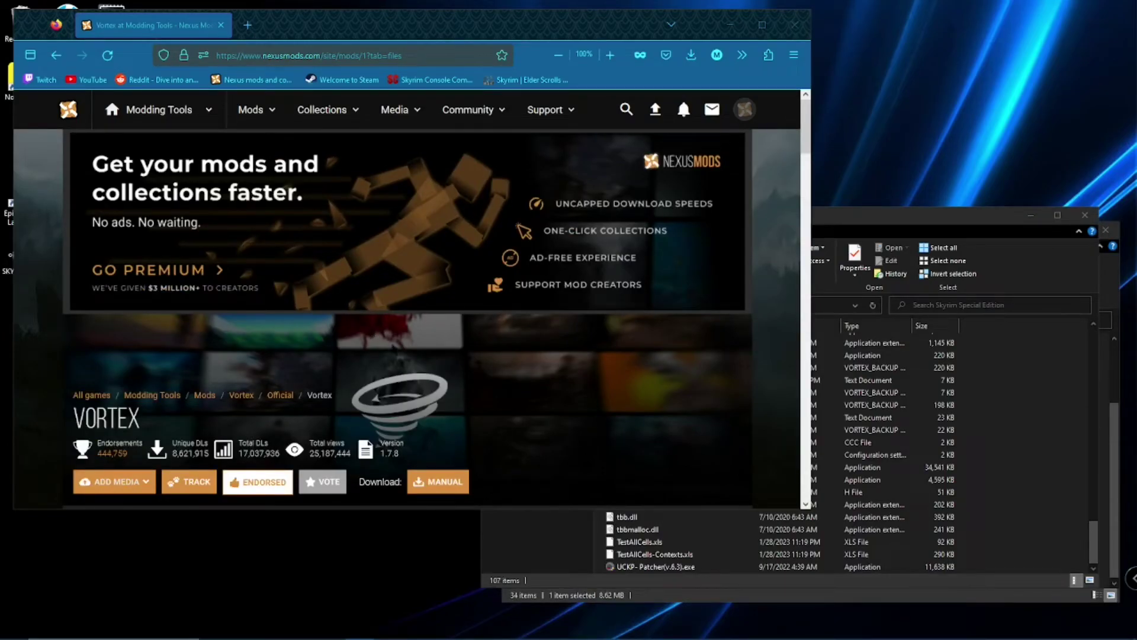
- Acknowledge the .NET 6.0+ notice and request the manual download of the main Vortex file
scroll(393, 347, "down", 10)
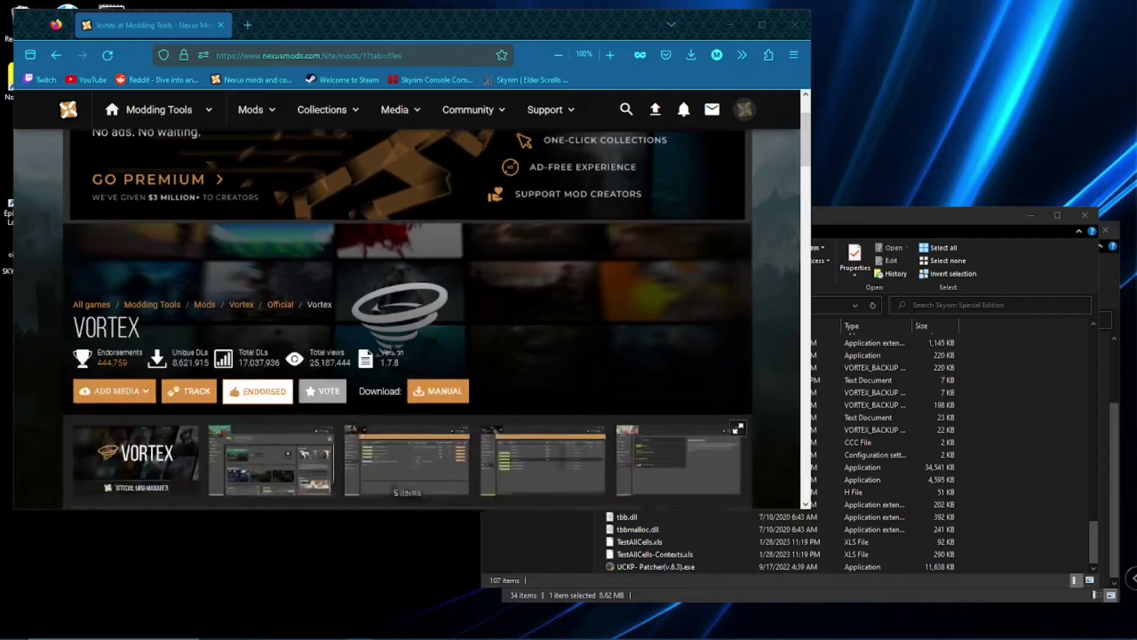
scroll(392, 332, "down", 2)
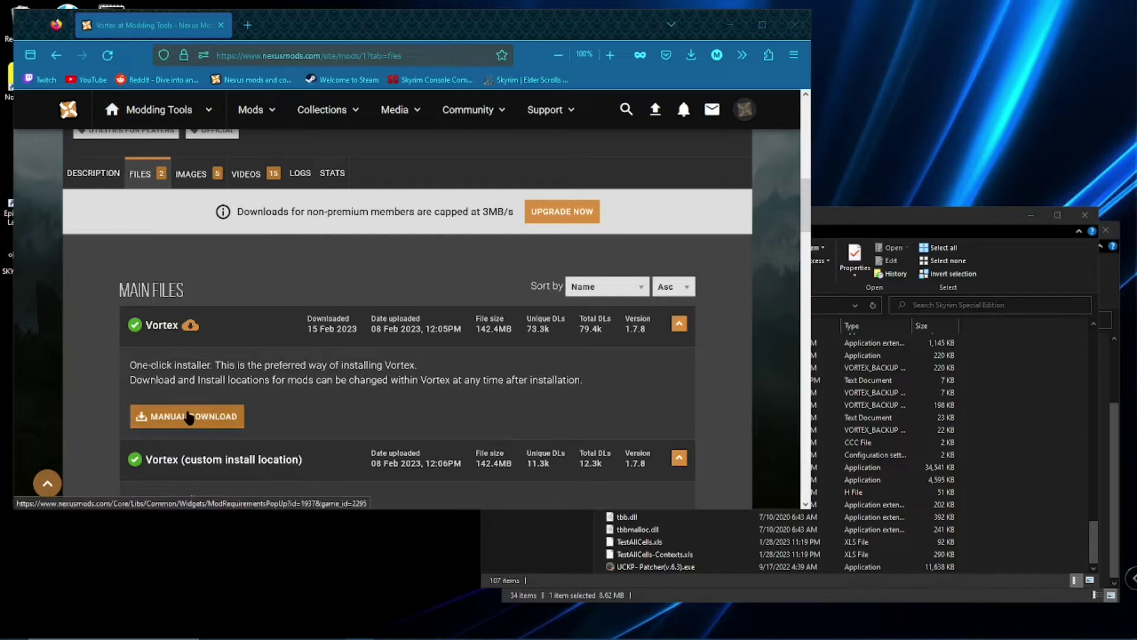
left_click(189, 417)
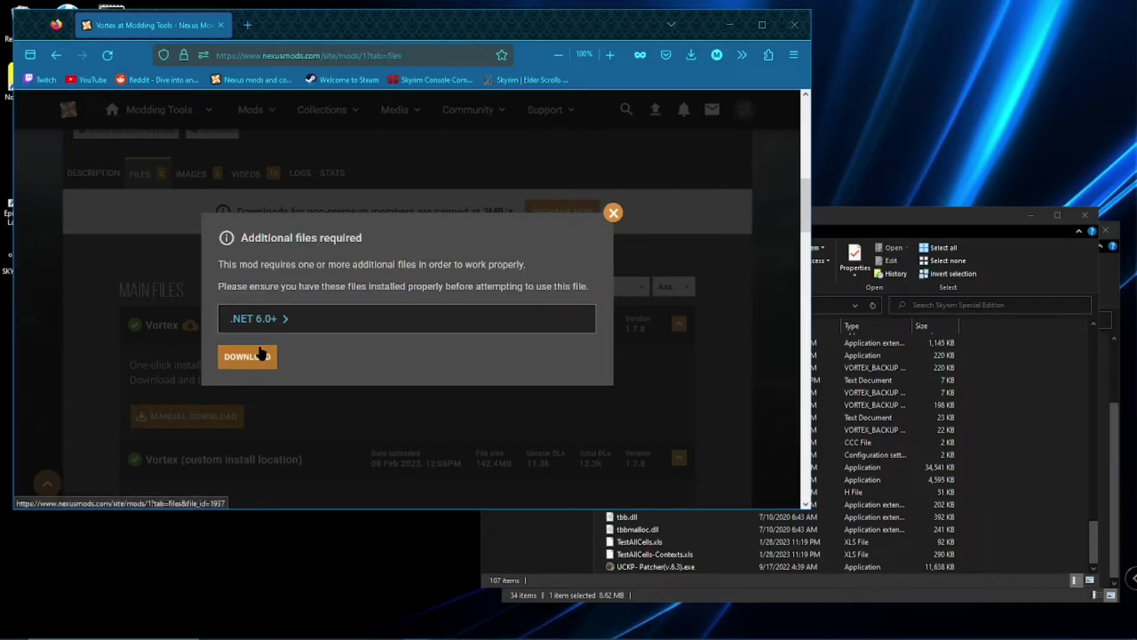
left_click(612, 213)
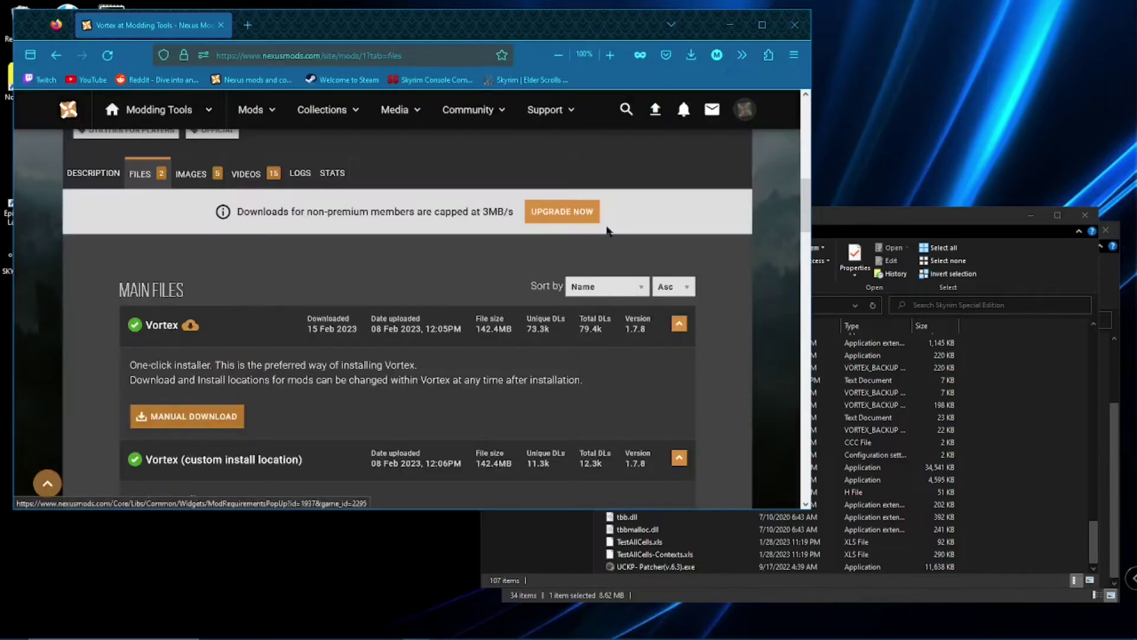
left_click(194, 417)
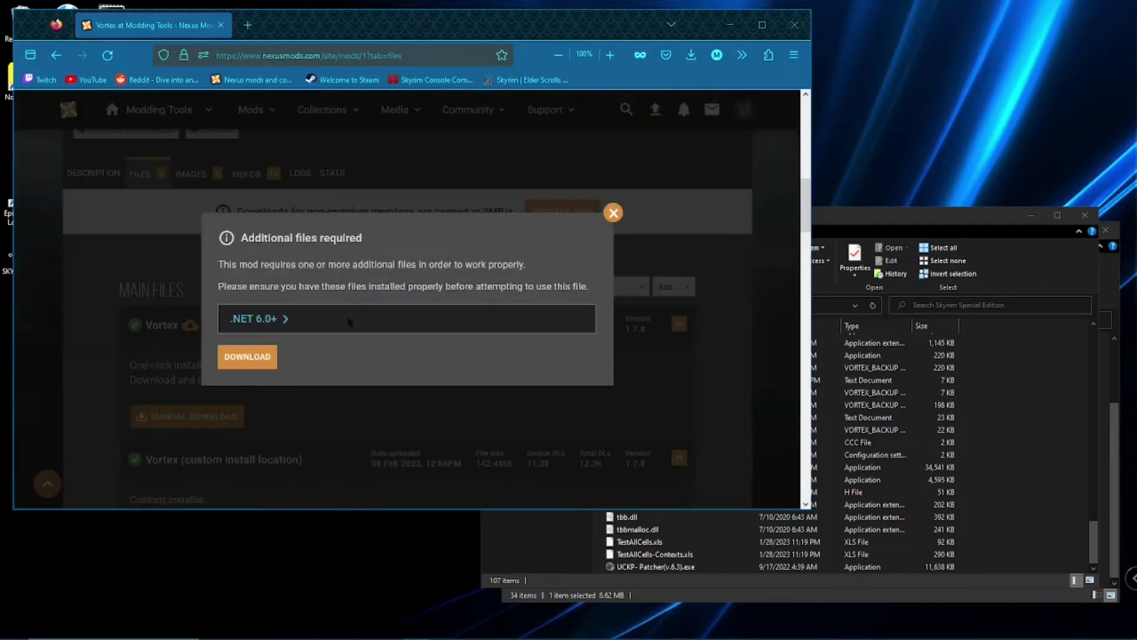
left_click(243, 356)
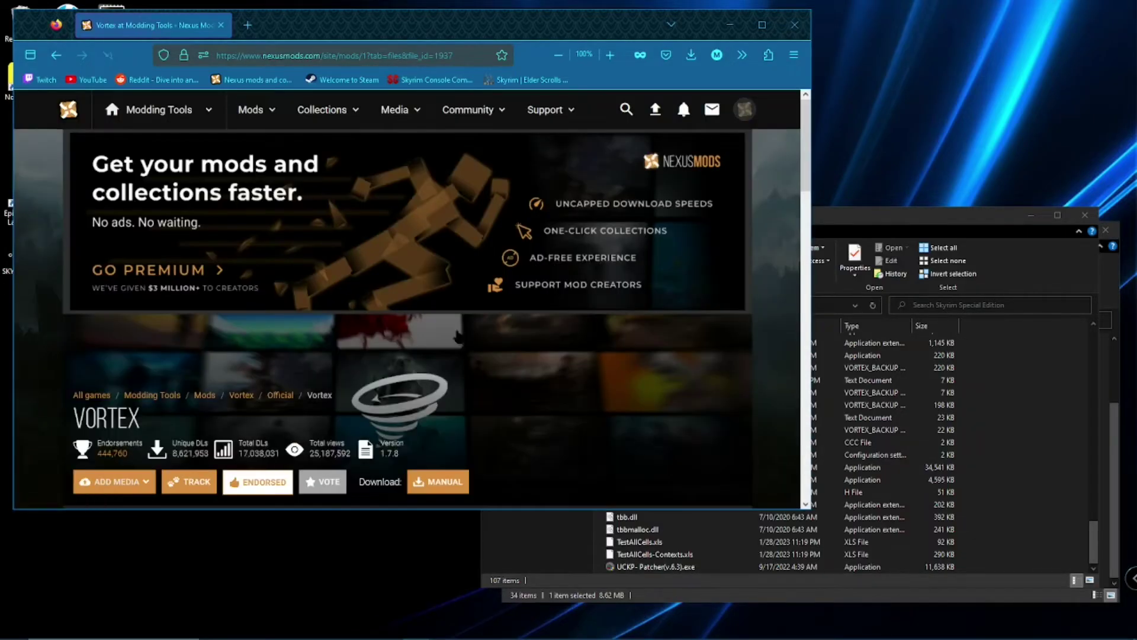
- Scroll the download-type page to find the Slow or Fast Download option for the Vortex installer
scroll(345, 328, "down", 2)
scroll(345, 330, "up", 2)
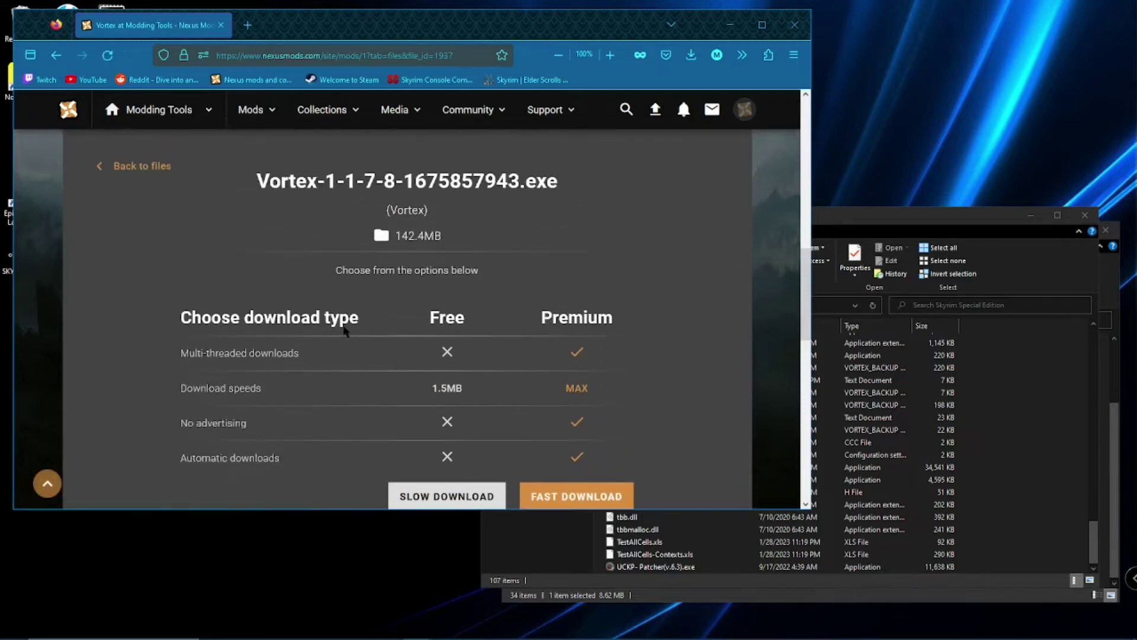
scroll(349, 338, "down", 1)
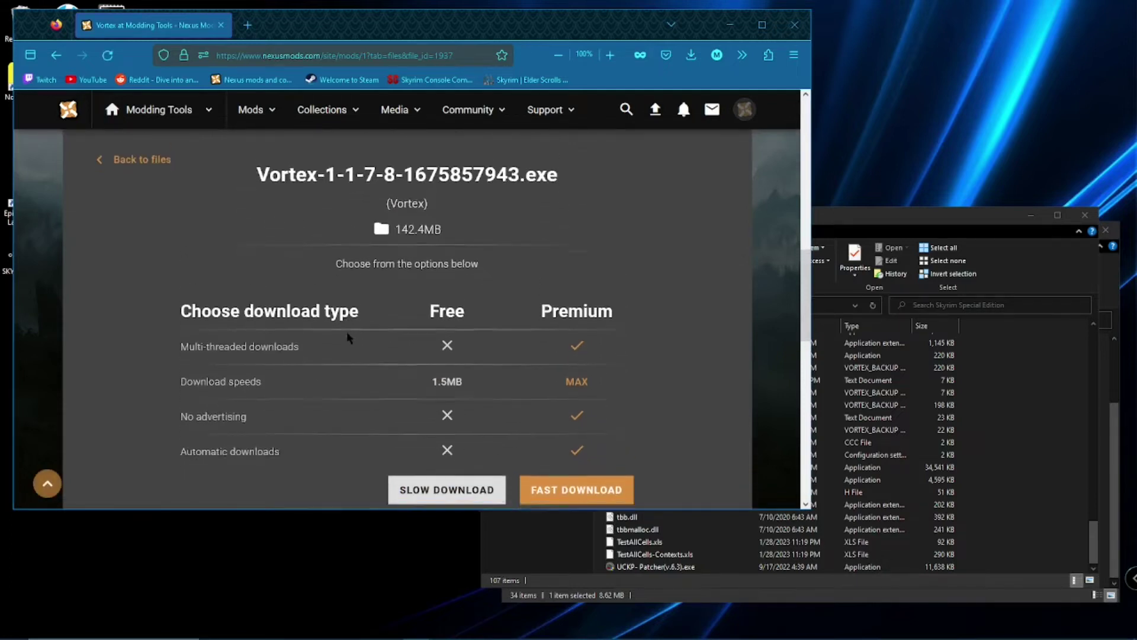
scroll(381, 393, "down", 1)
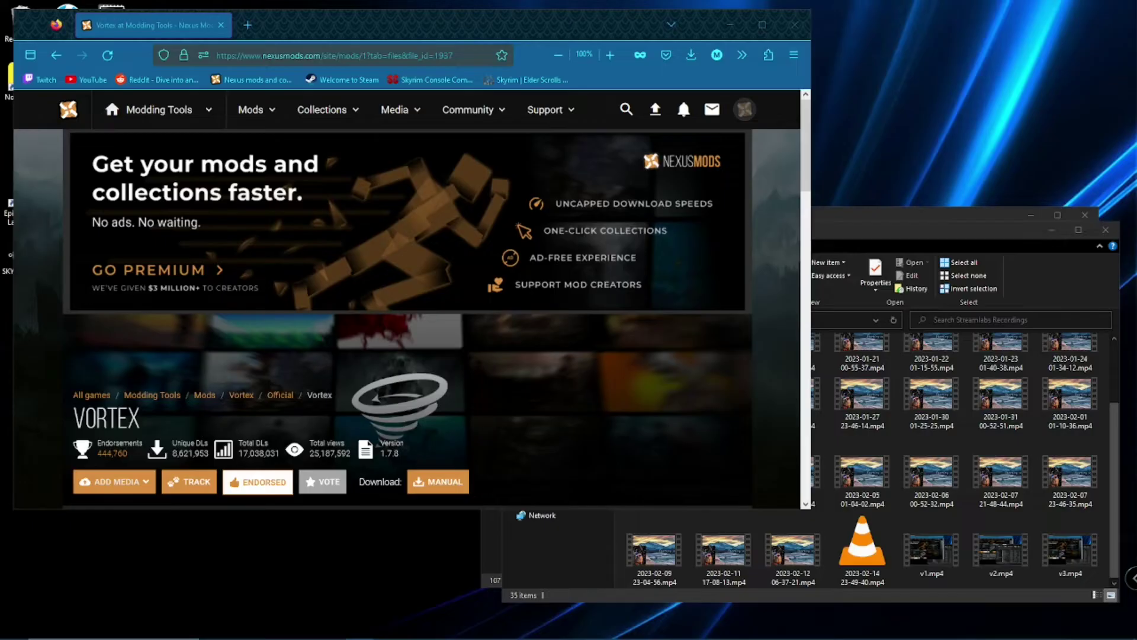
- Bring the Vortex window to the front and switch it to the Dashboard page
mouse_move(389, 628)
left_click(416, 600)
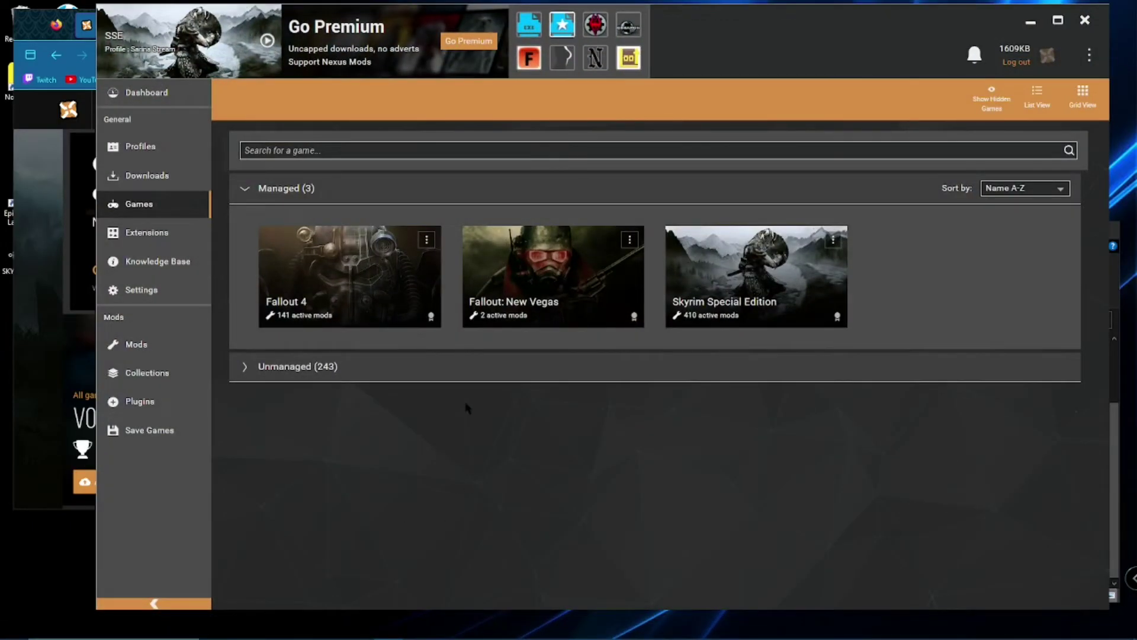
mouse_move(350, 279)
mouse_move(410, 323)
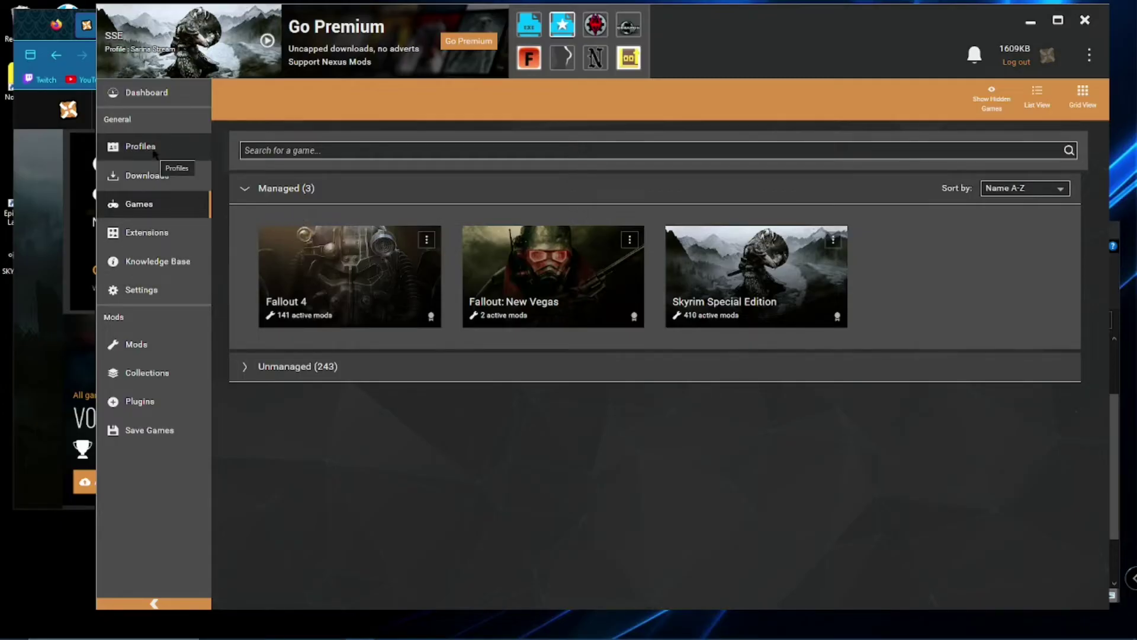
left_click(148, 95)
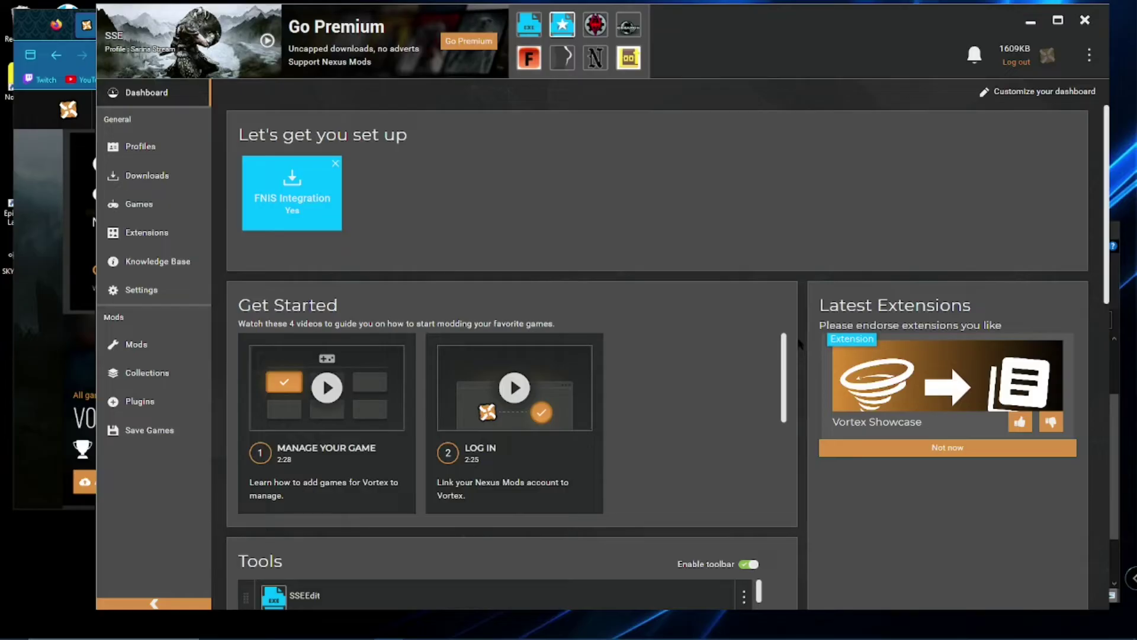
- Scroll through the Dashboard's Tools panel, then return to the Games page
scroll(802, 342, "down", 2)
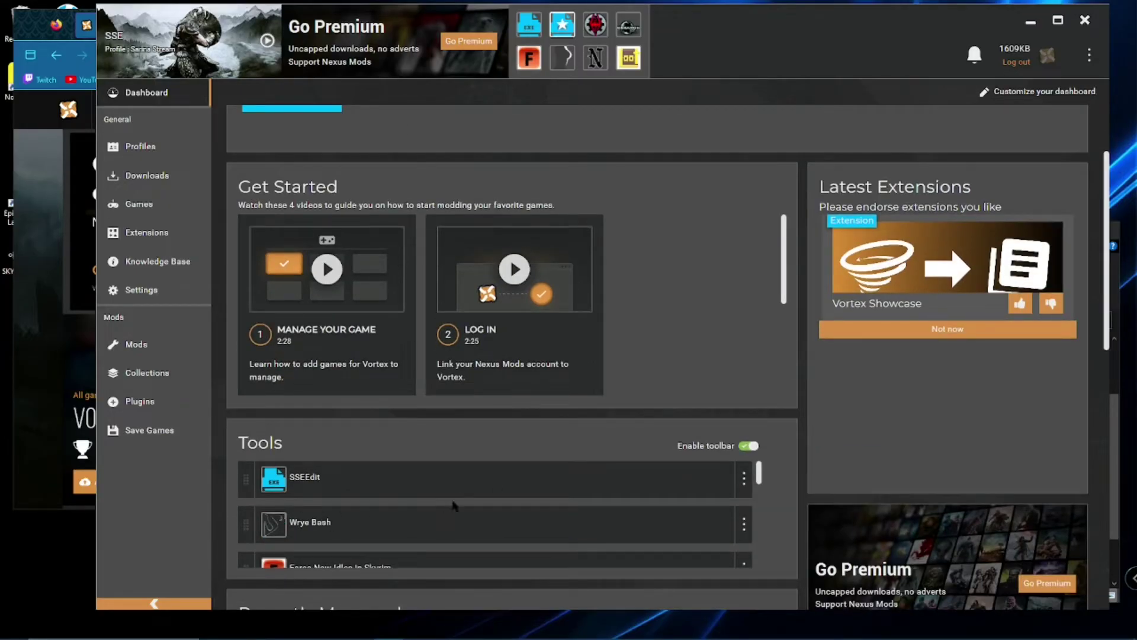
scroll(454, 505, "down", 5)
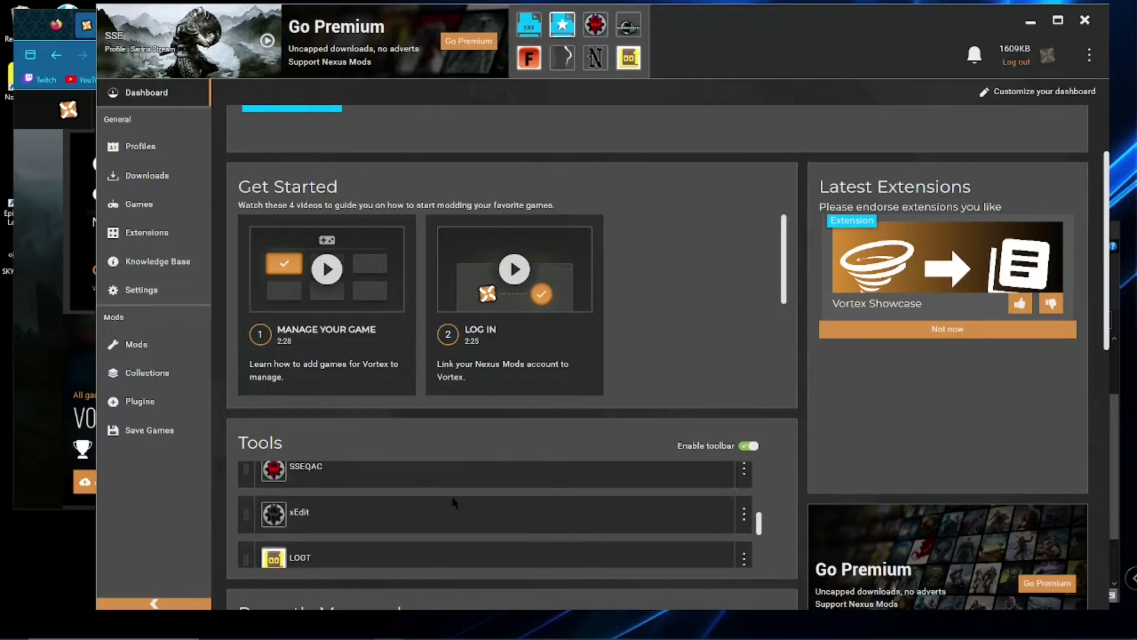
scroll(454, 502, "up", 5)
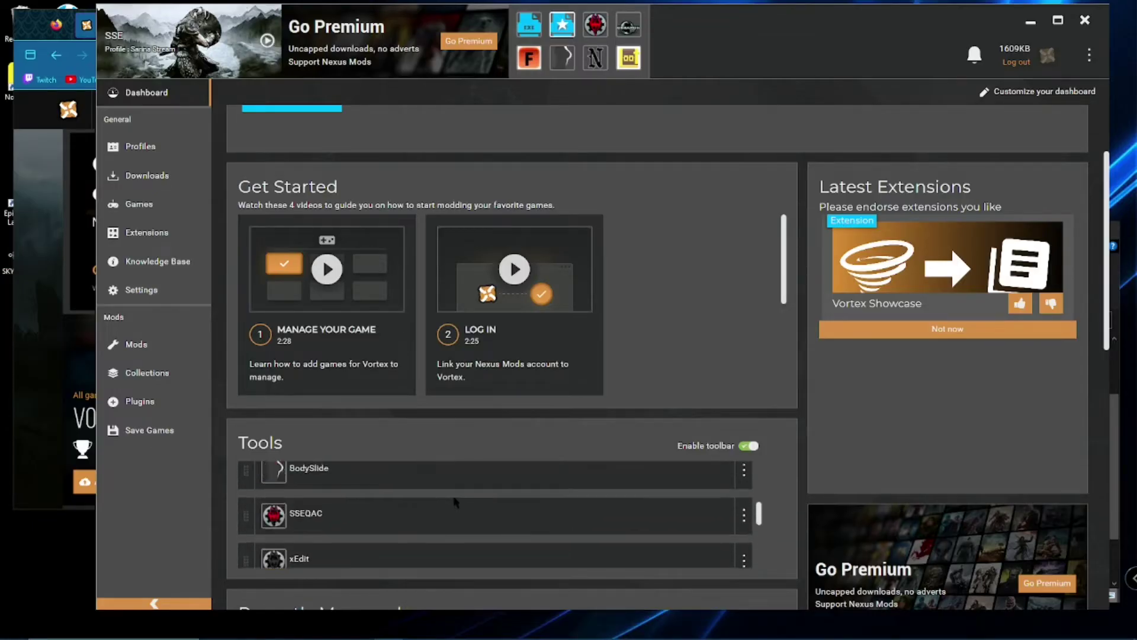
scroll(455, 503, "up", 2)
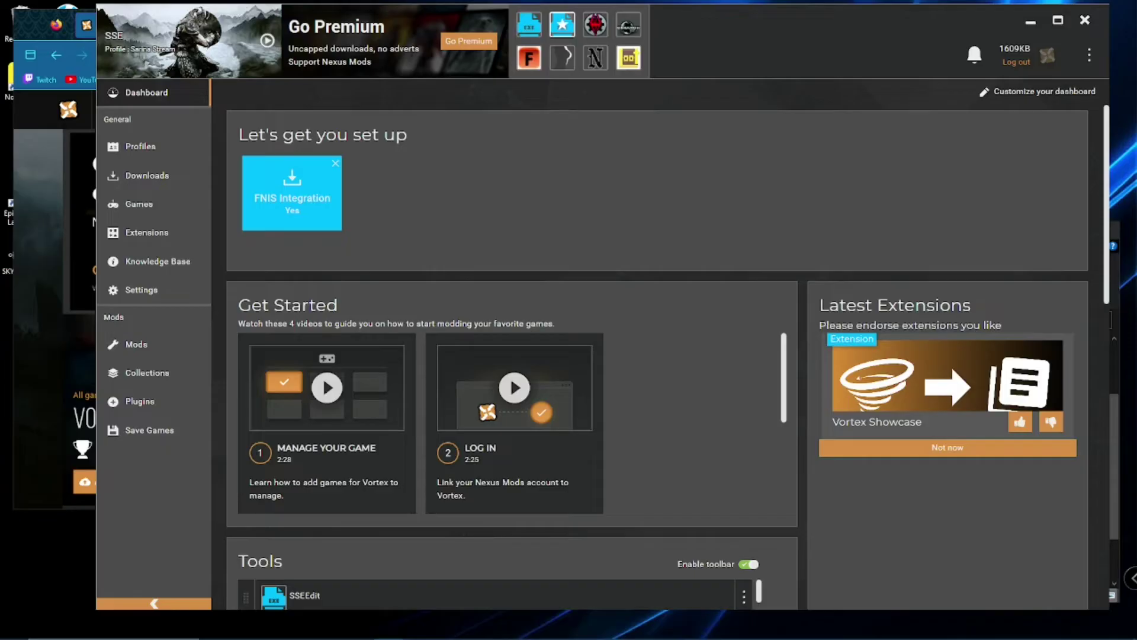
left_click(138, 203)
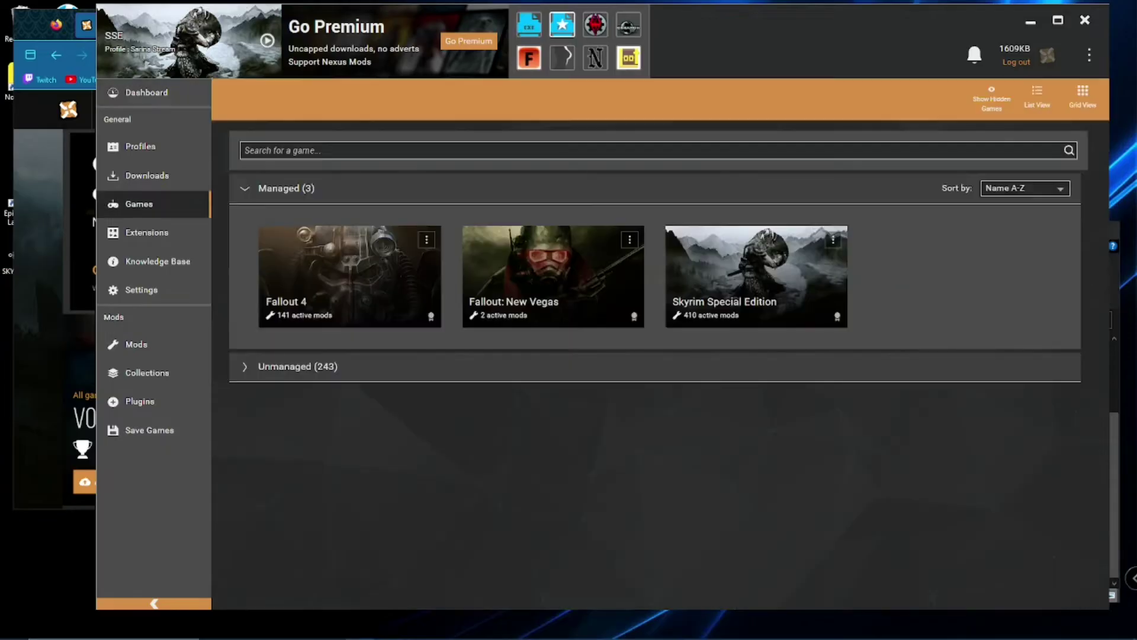
- Open the Vortex Settings page
left_click(148, 294)
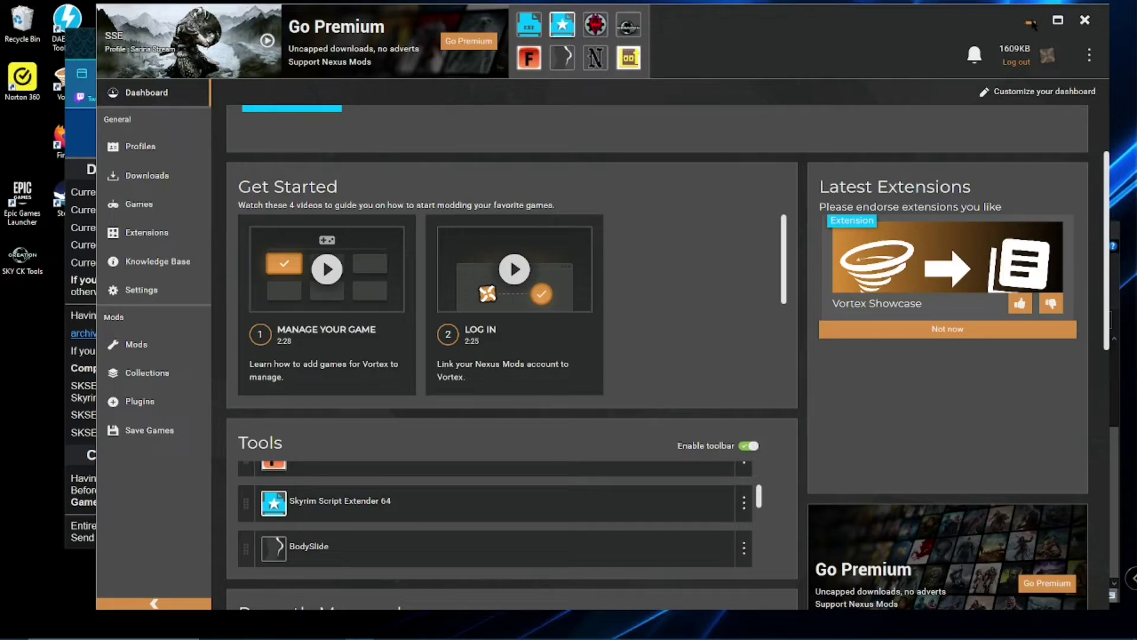
- Minimise Vortex to reveal the SKSE download page in the browser
left_click(1030, 24)
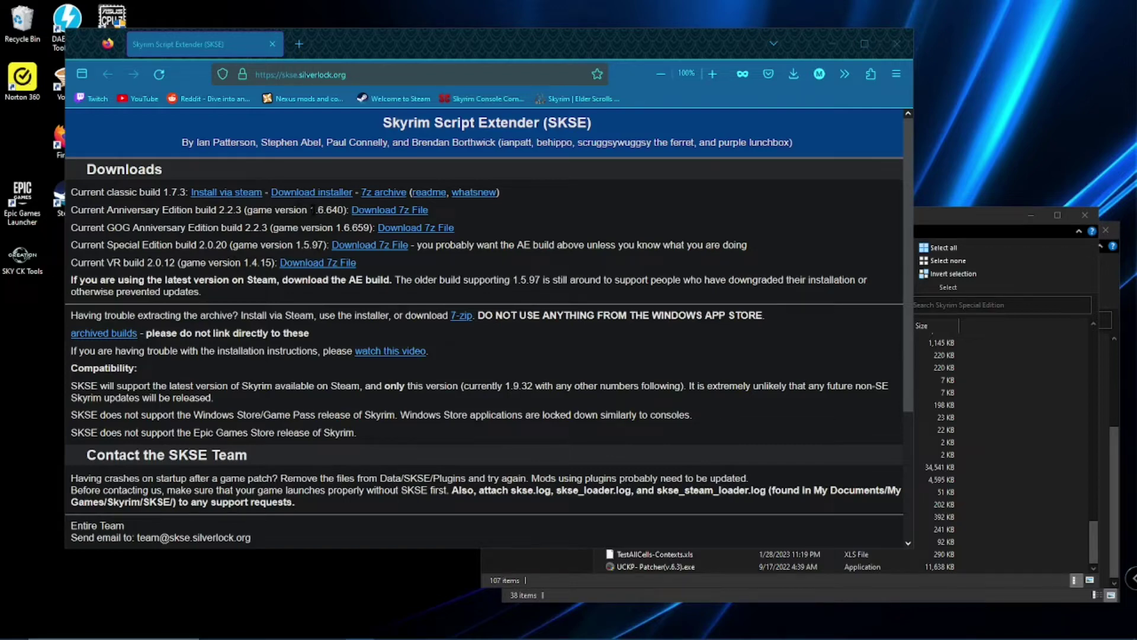
- Highlight game version 1.6.640 on the Anniversary Edition line and bring the Skyrim Special Edition folder forward
left_click_drag(311, 210, 342, 210)
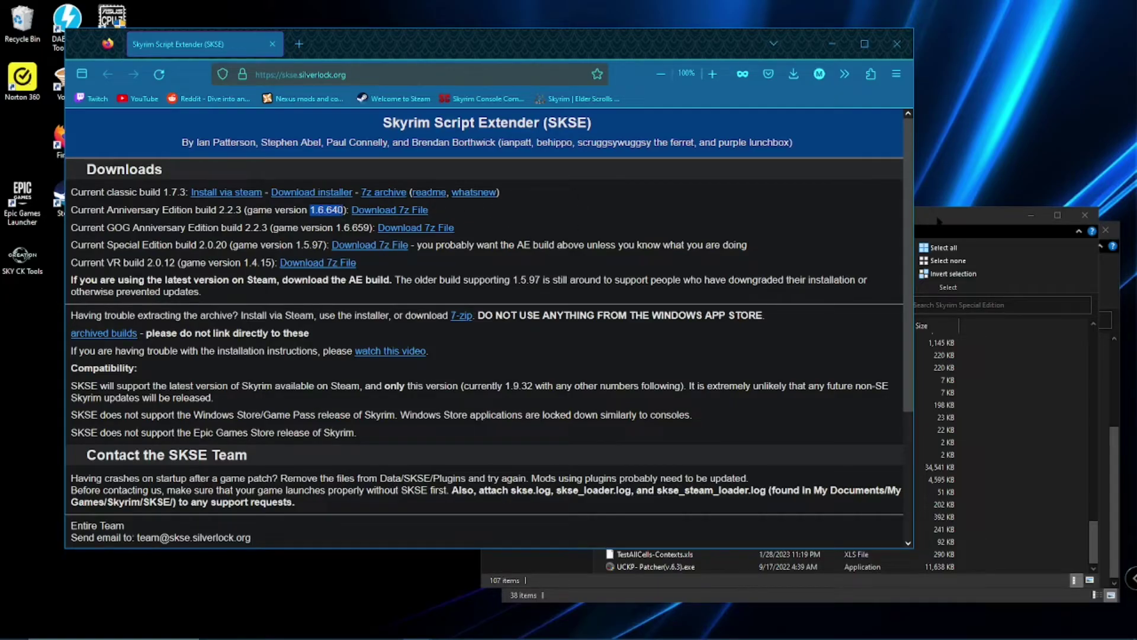
left_click(939, 220)
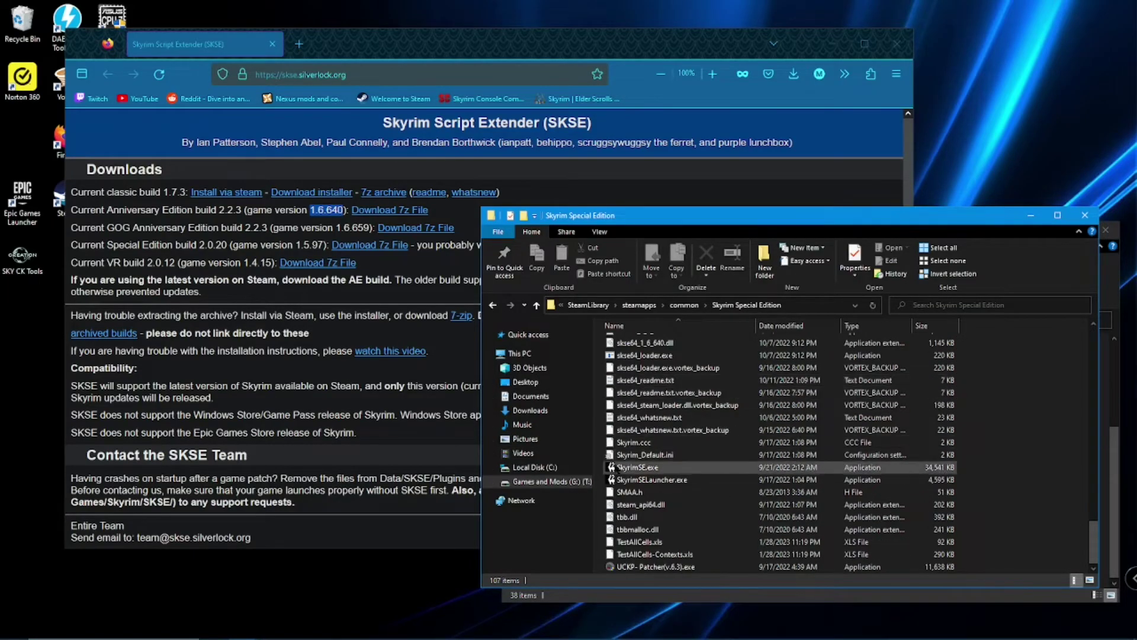
- Check that SkyrimSE.exe's Properties show product version 1.6.640.0, then return to the SKSE page
mouse_move(644, 471)
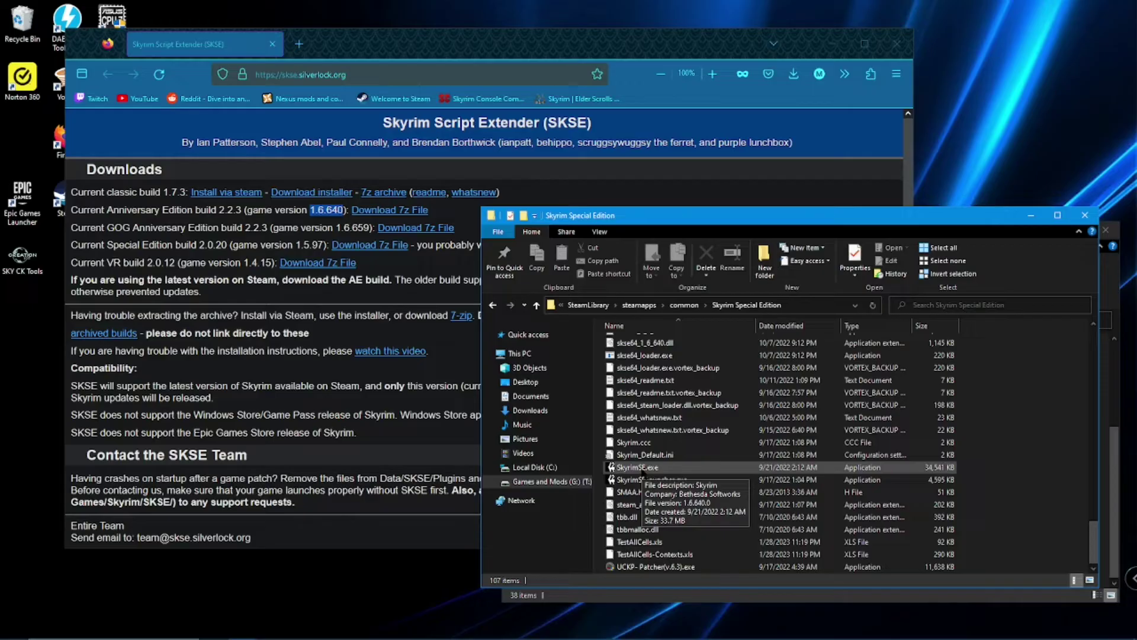
right_click(644, 471)
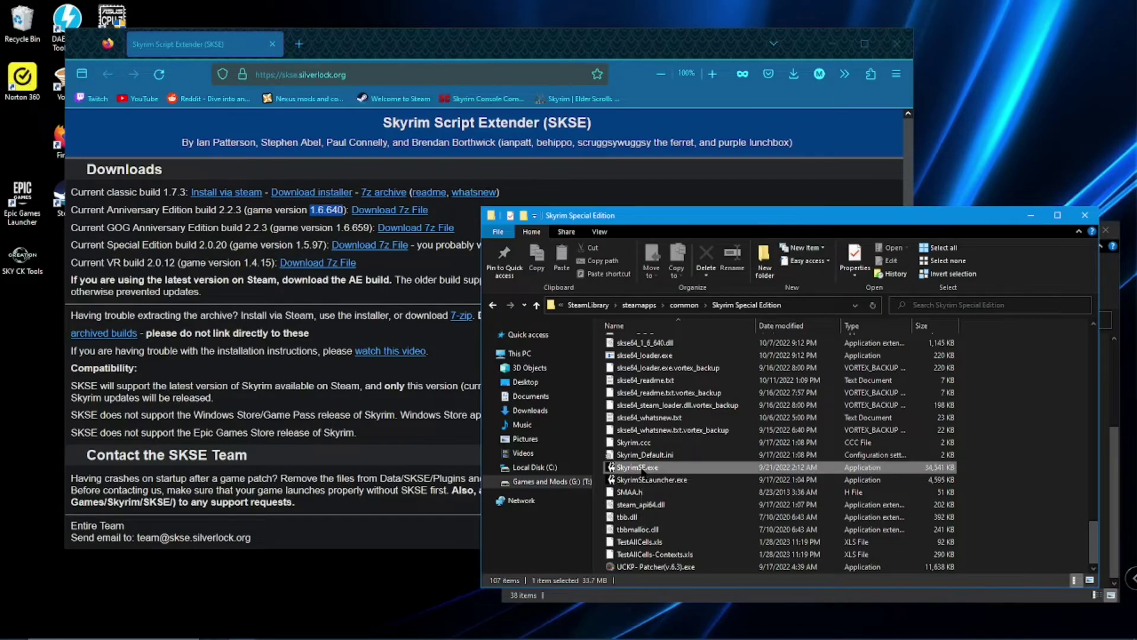
left_click(1018, 461)
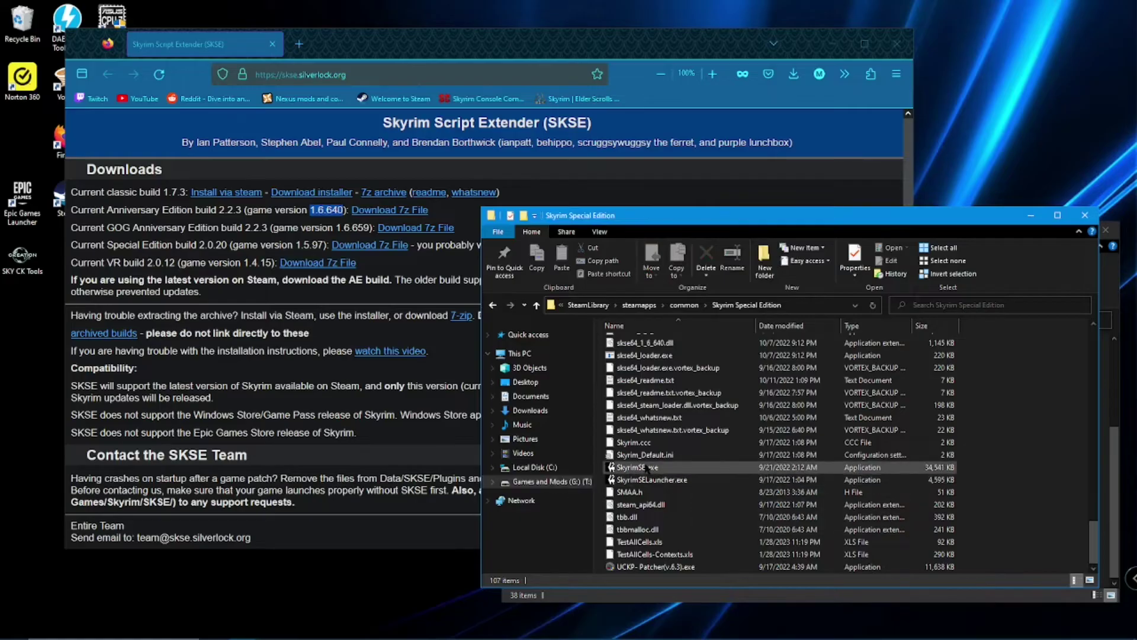
mouse_move(647, 469)
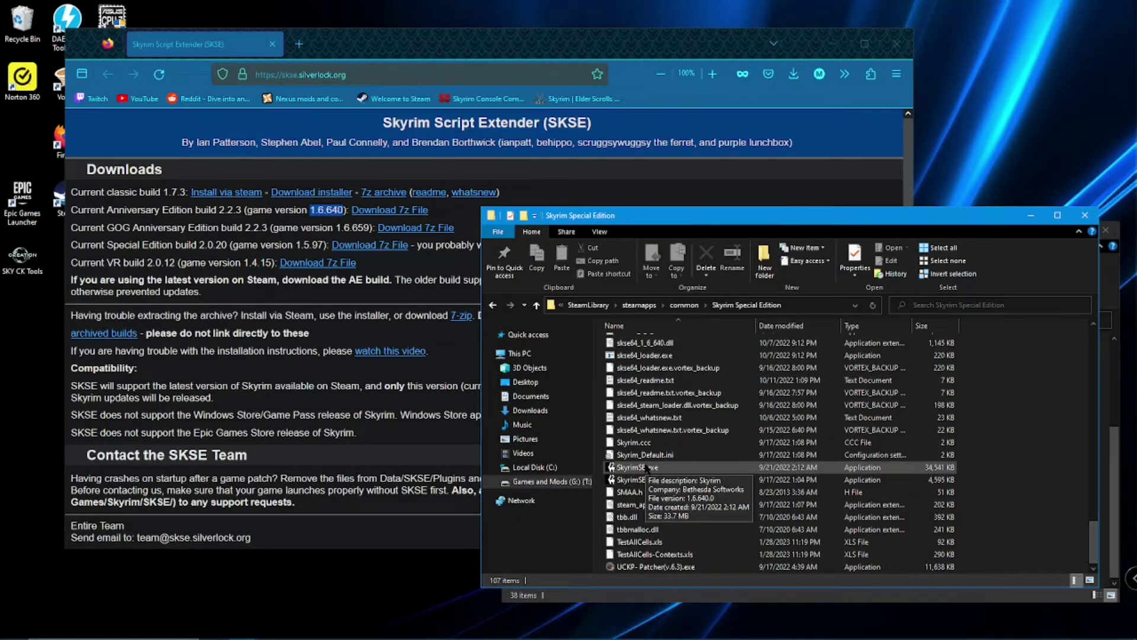
left_click(647, 468)
right_click(647, 468)
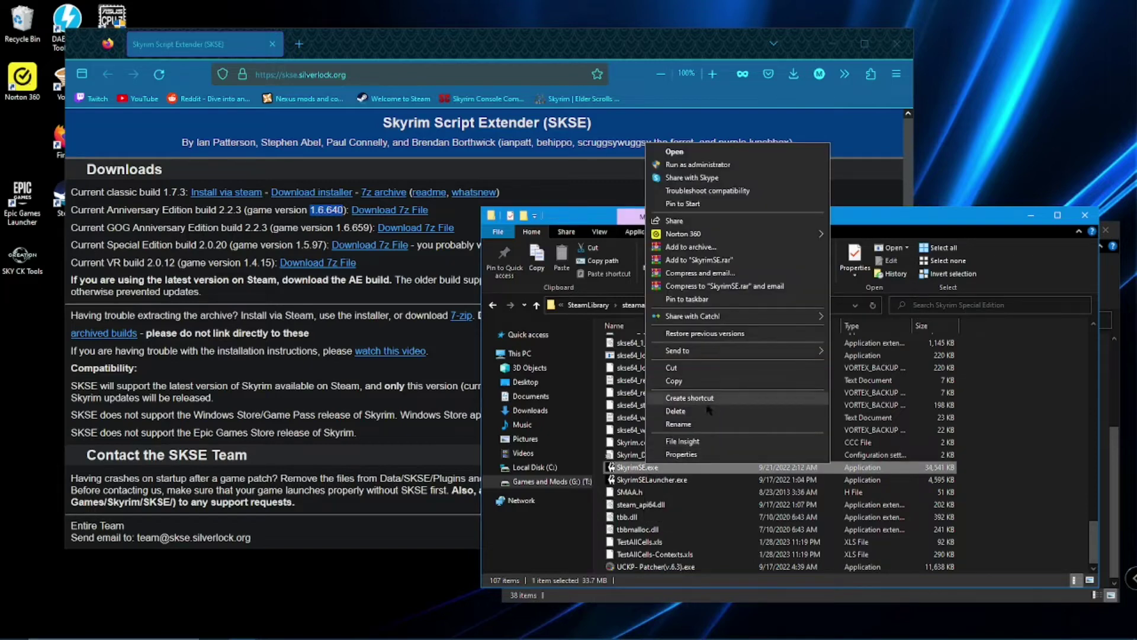
left_click(681, 454)
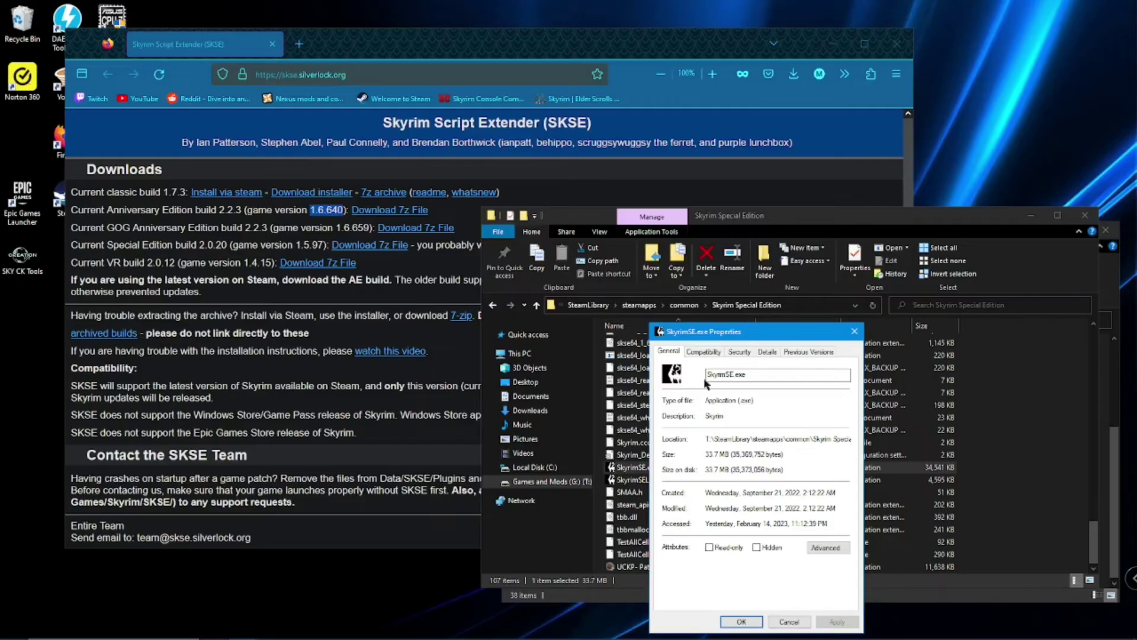
left_click(767, 352)
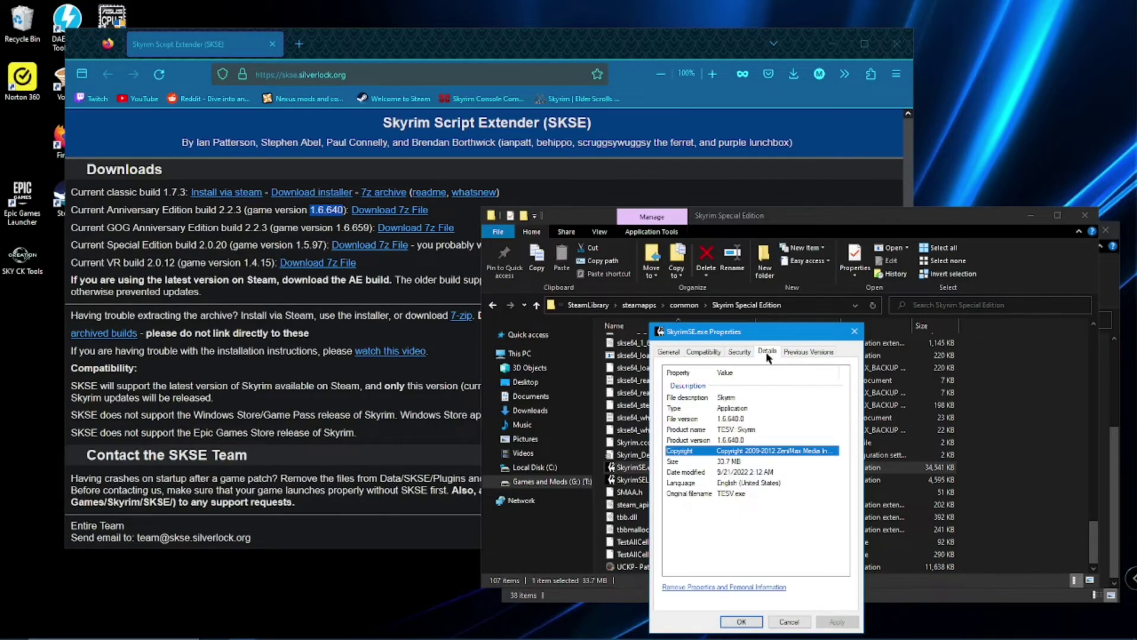
left_click(672, 440)
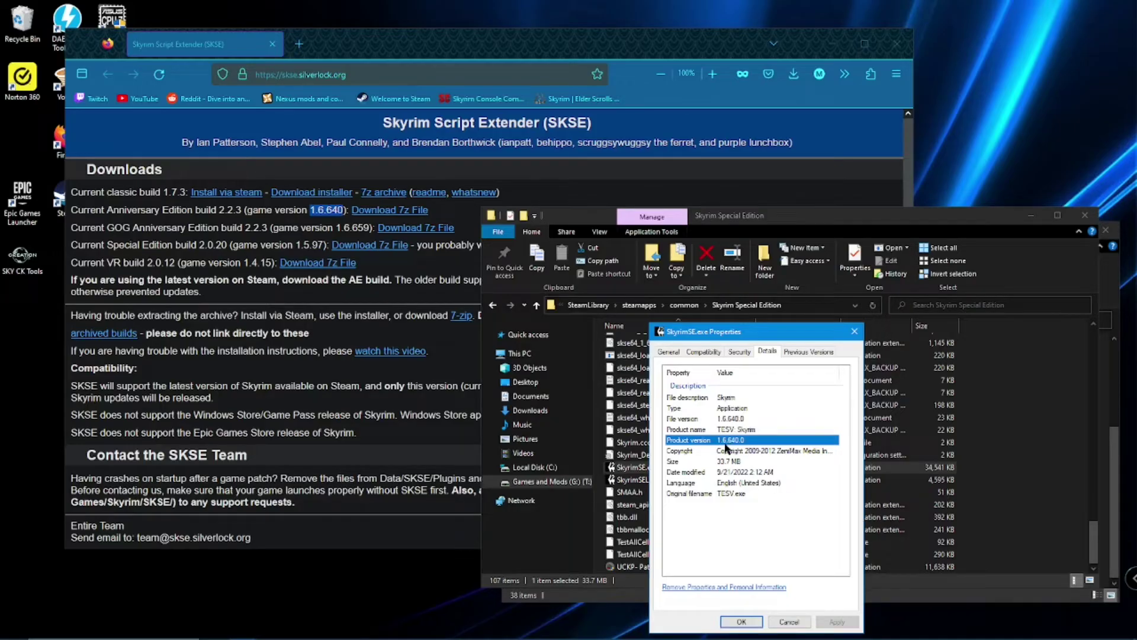
left_click(790, 622)
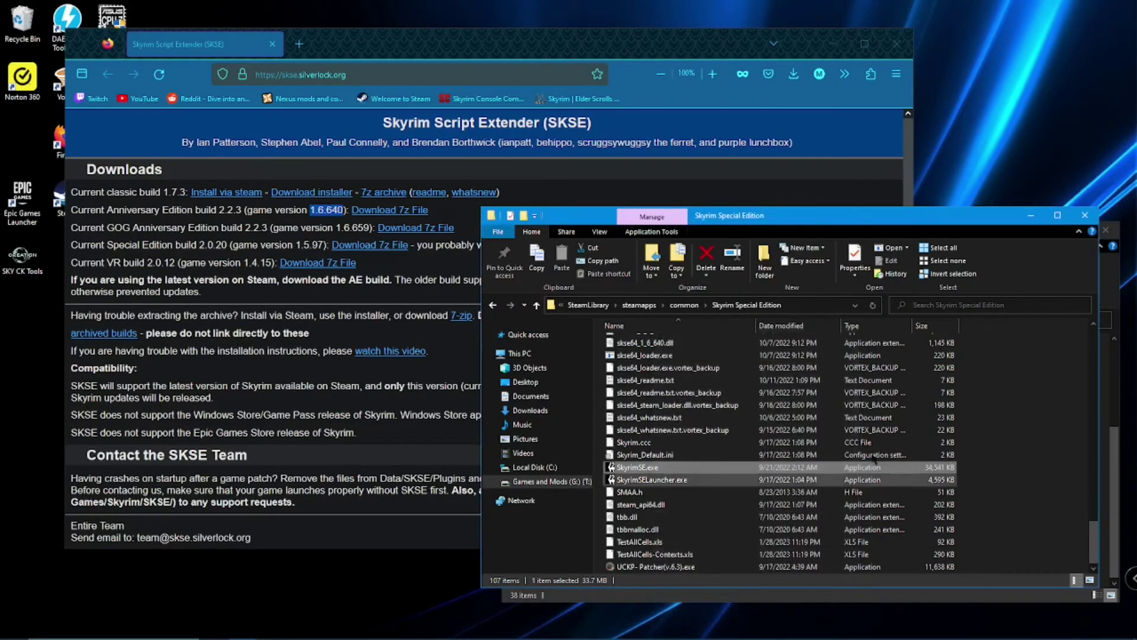
left_click(558, 52)
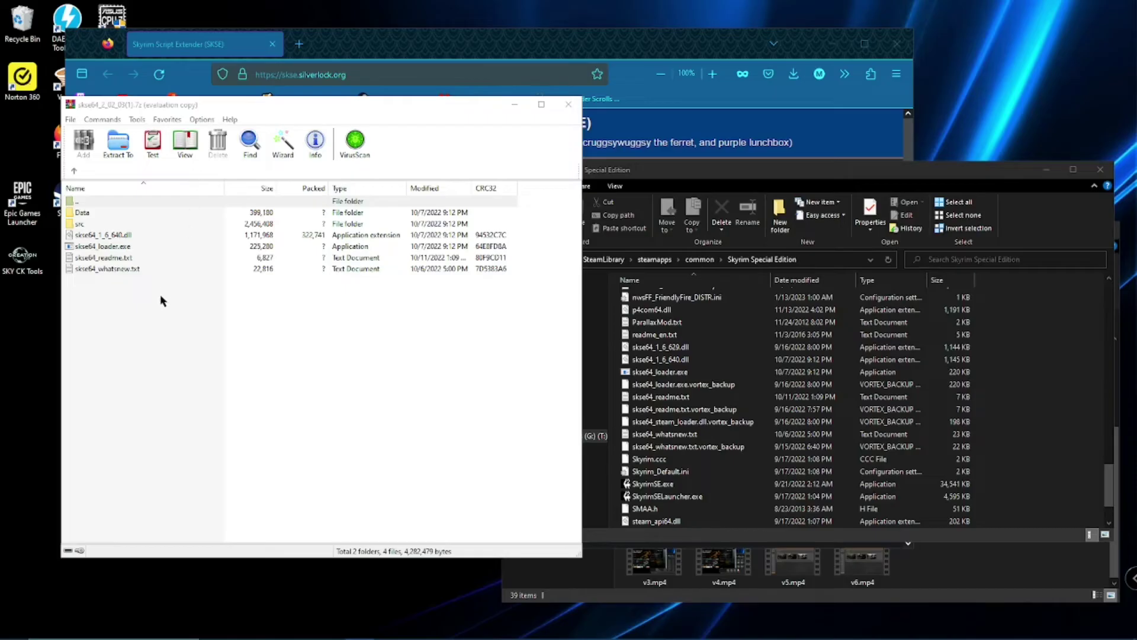
- Select all folders and files in the SKSE 2.2.3 archive in 7-Zip
left_click_drag(162, 293, 80, 220)
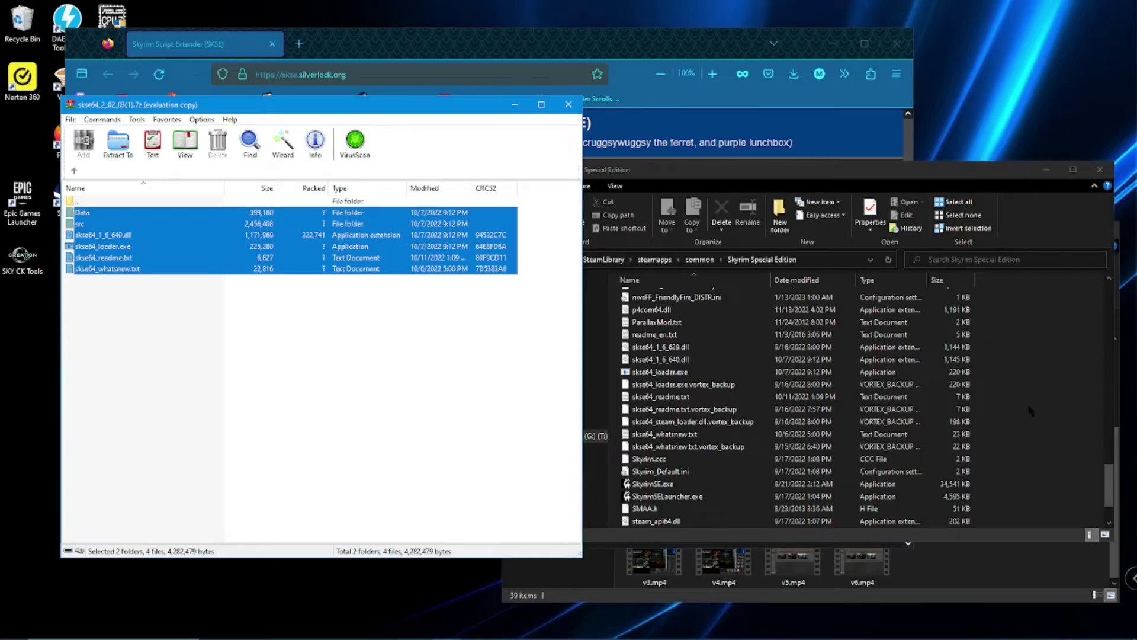
scroll(1031, 410, "up", 10)
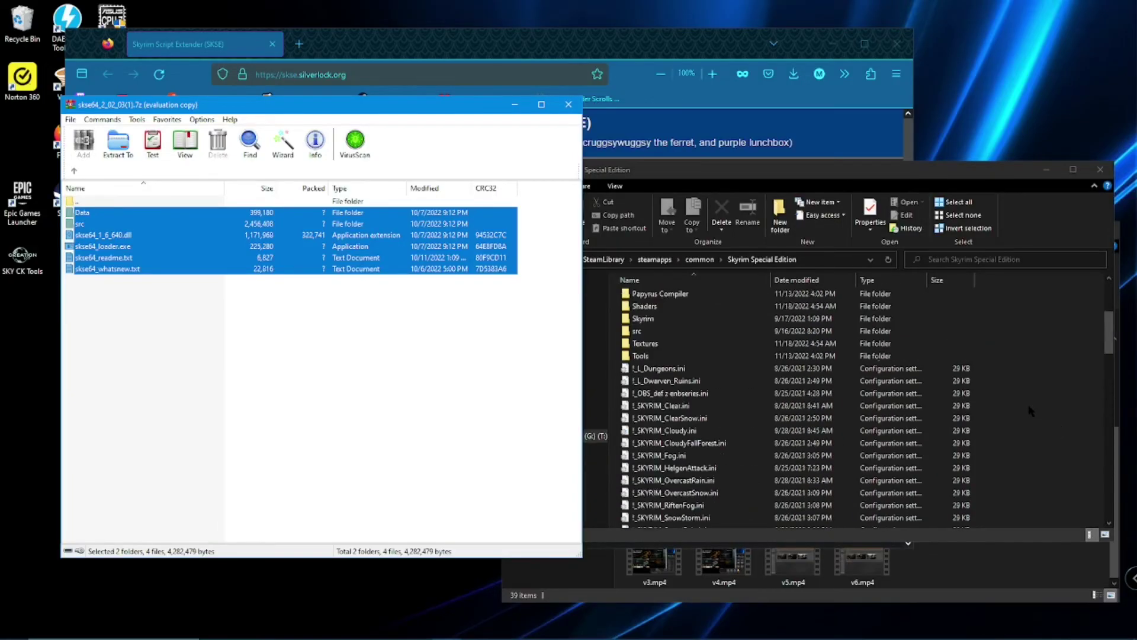
scroll(1030, 410, "up", 5)
scroll(1030, 409, "down", 8)
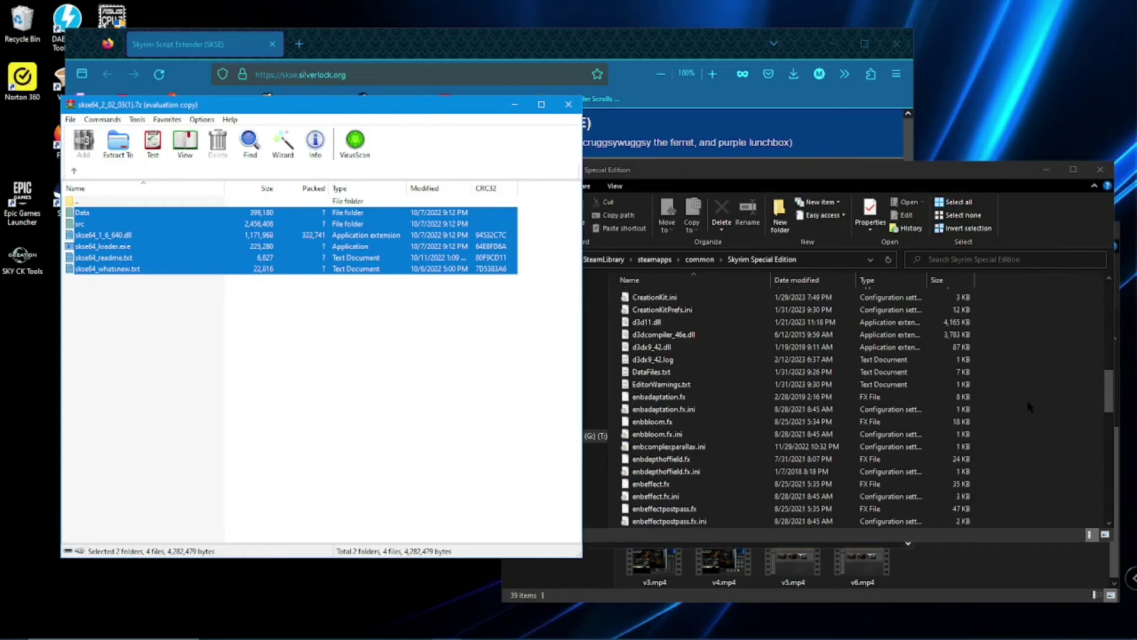
scroll(1029, 406, "down", 6)
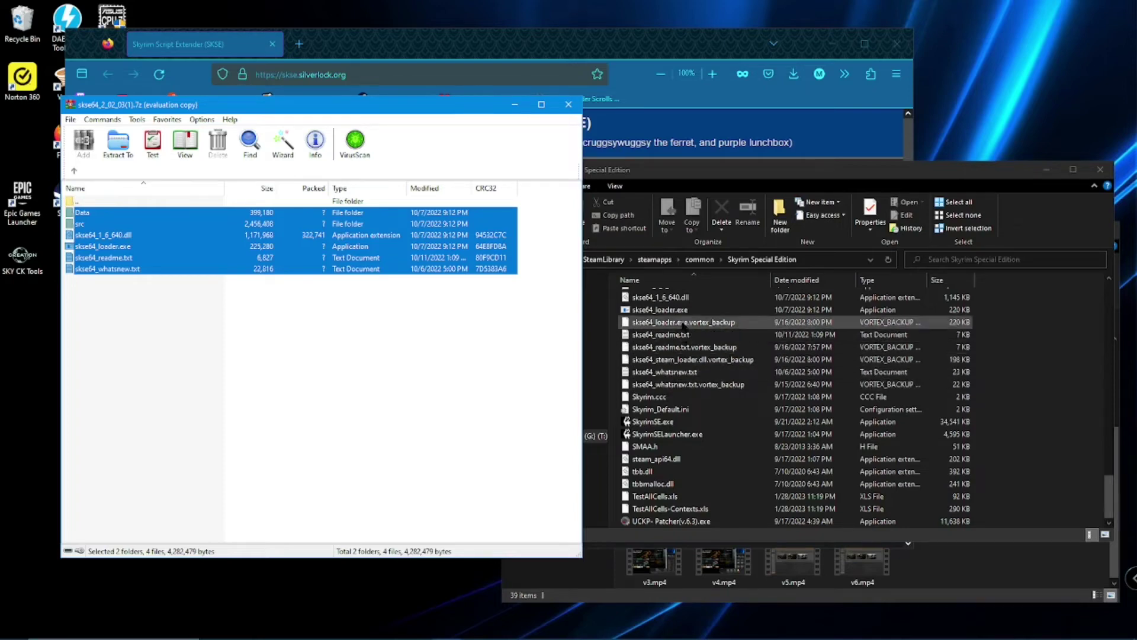
scroll(686, 337, "up", 2)
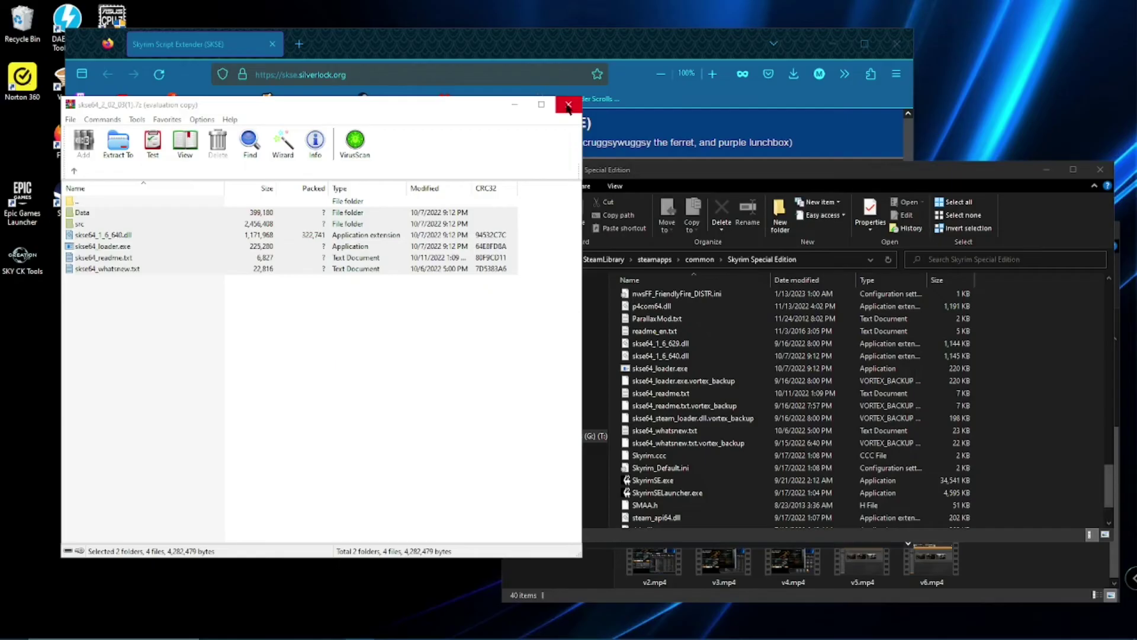
- Close 7-Zip and Firefox, nudge the Skyrim Special Edition folder down, and switch to Vortex
left_click(567, 106)
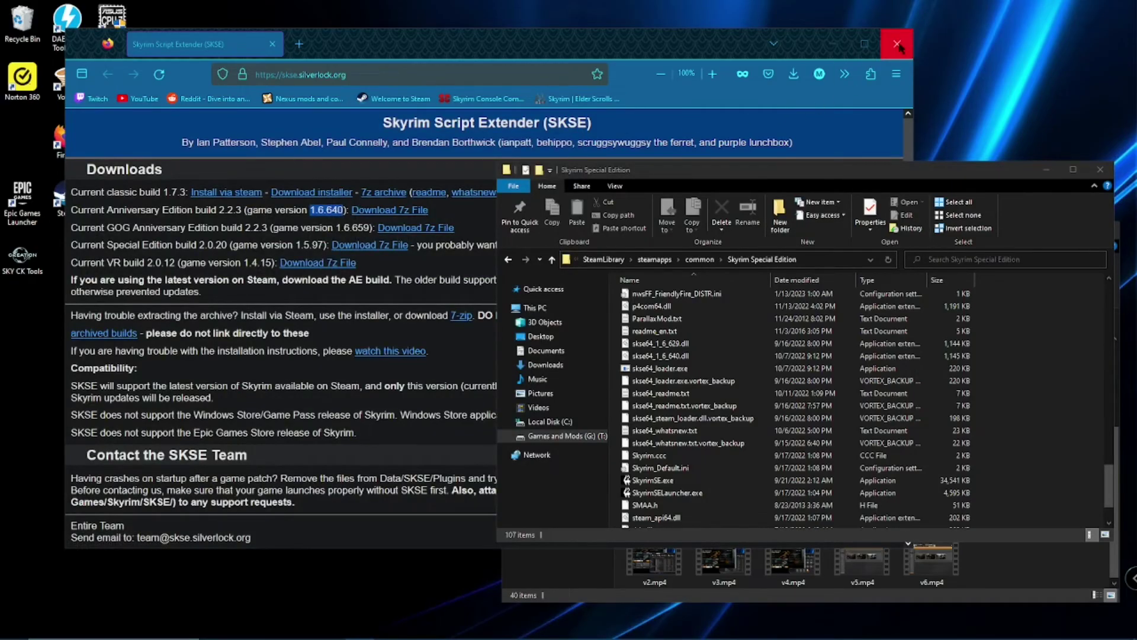
left_click(897, 44)
left_click_drag(869, 170, 872, 199)
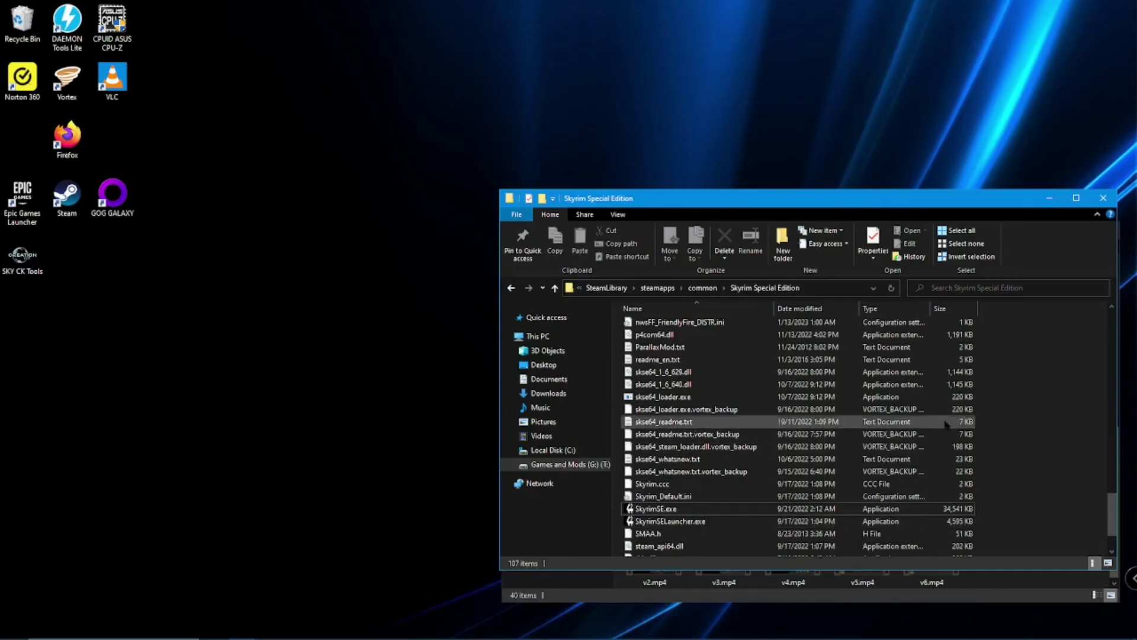
left_click(388, 628)
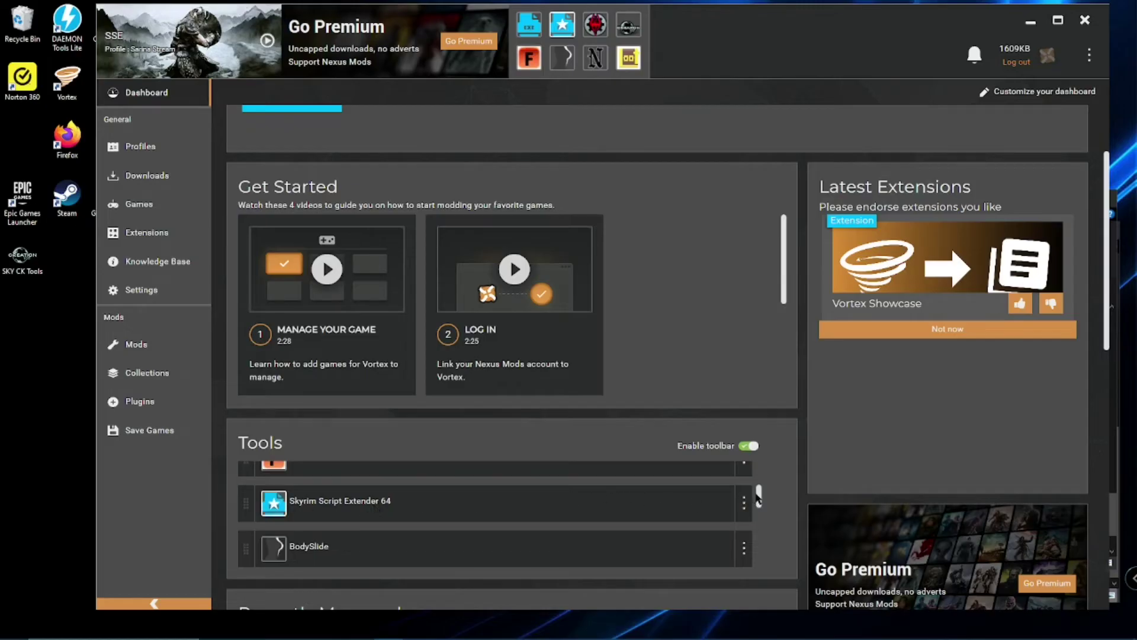
- Scroll the Tools list down to reveal SSEQAC, xEdit, LOOT, Creation Kit and Nemesis
left_click_drag(758, 497, 757, 563)
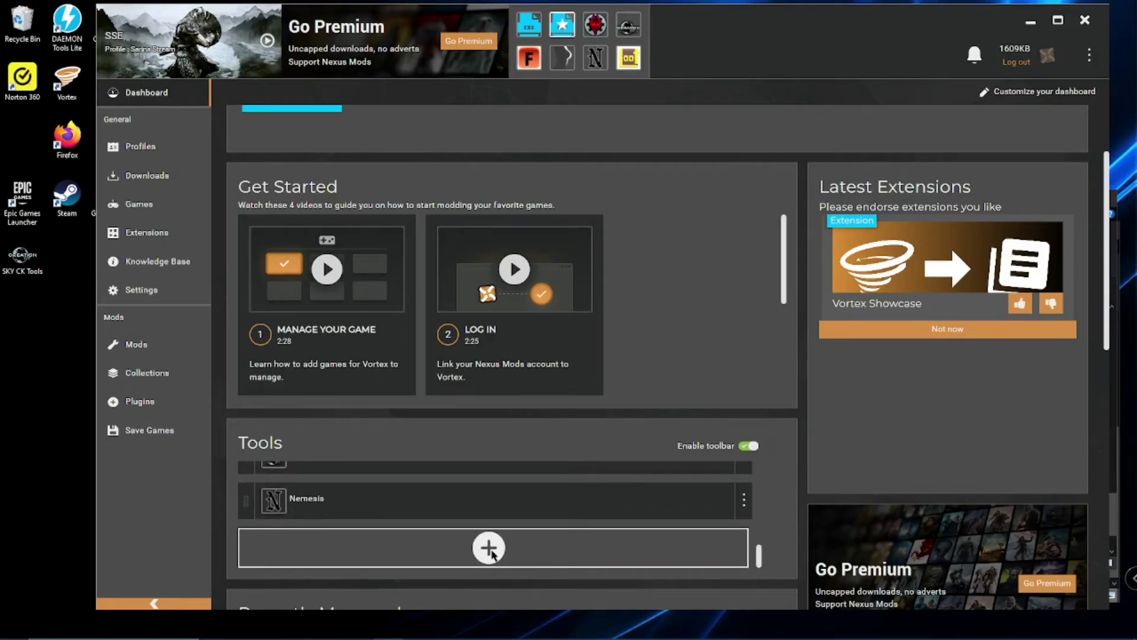
- Create a new tool entry from the Tools + tile and enter SKSE as its name
left_click(491, 551)
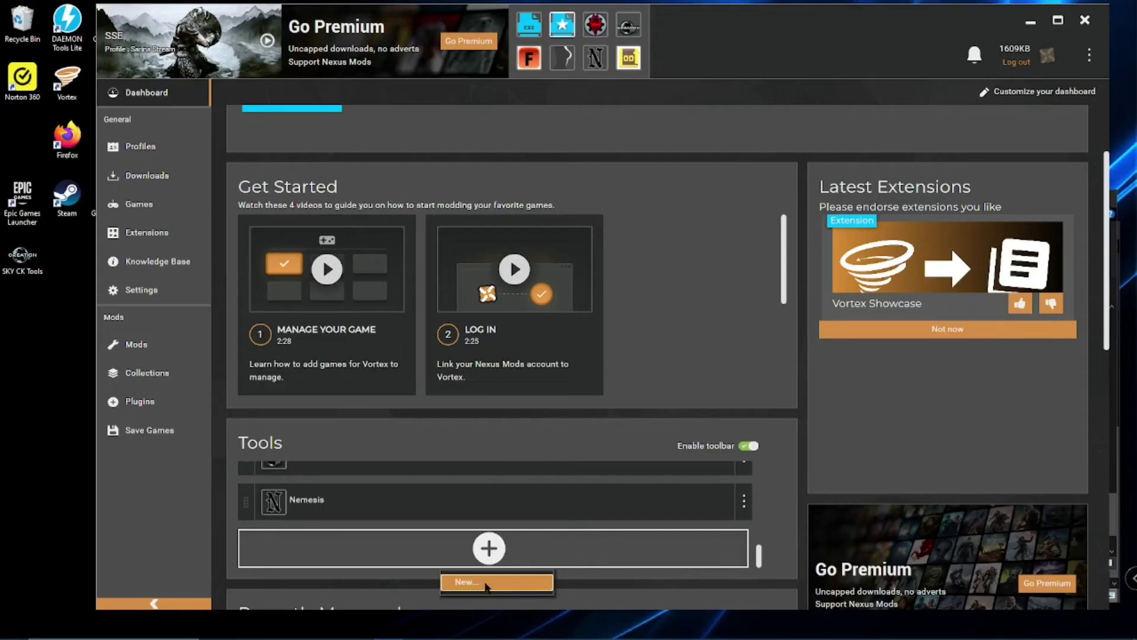
left_click(489, 583)
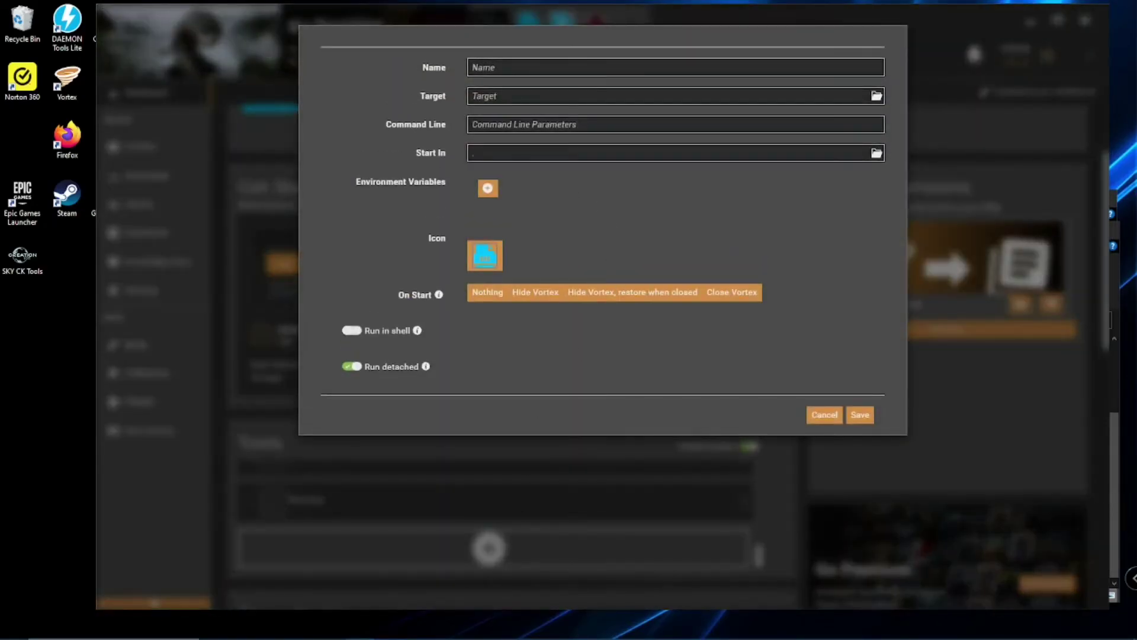
left_click(505, 70)
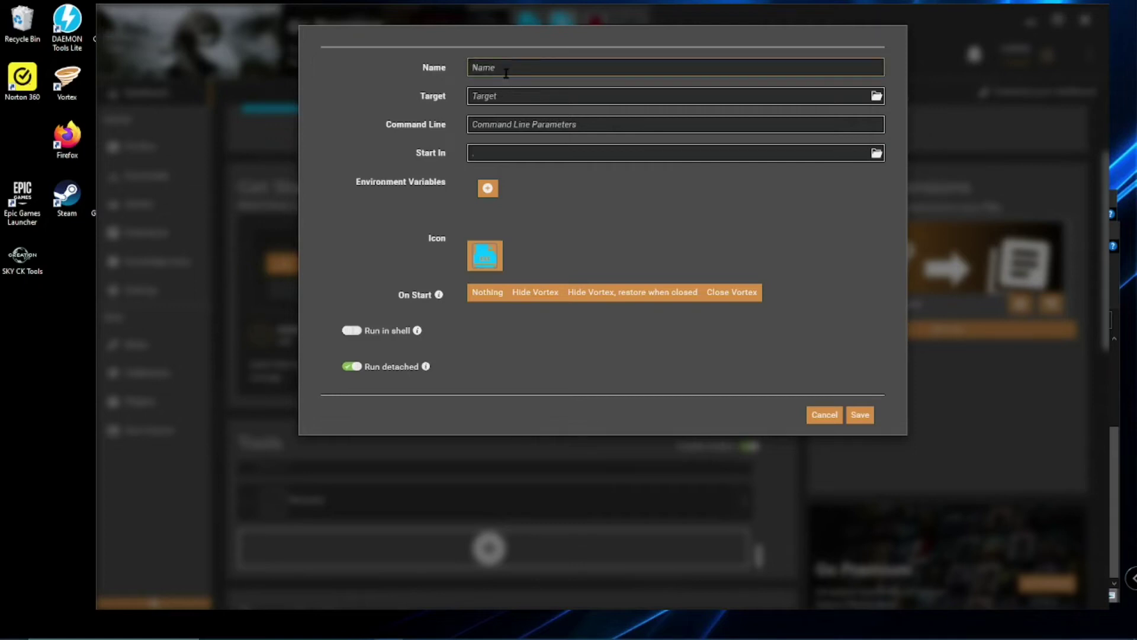
type("S")
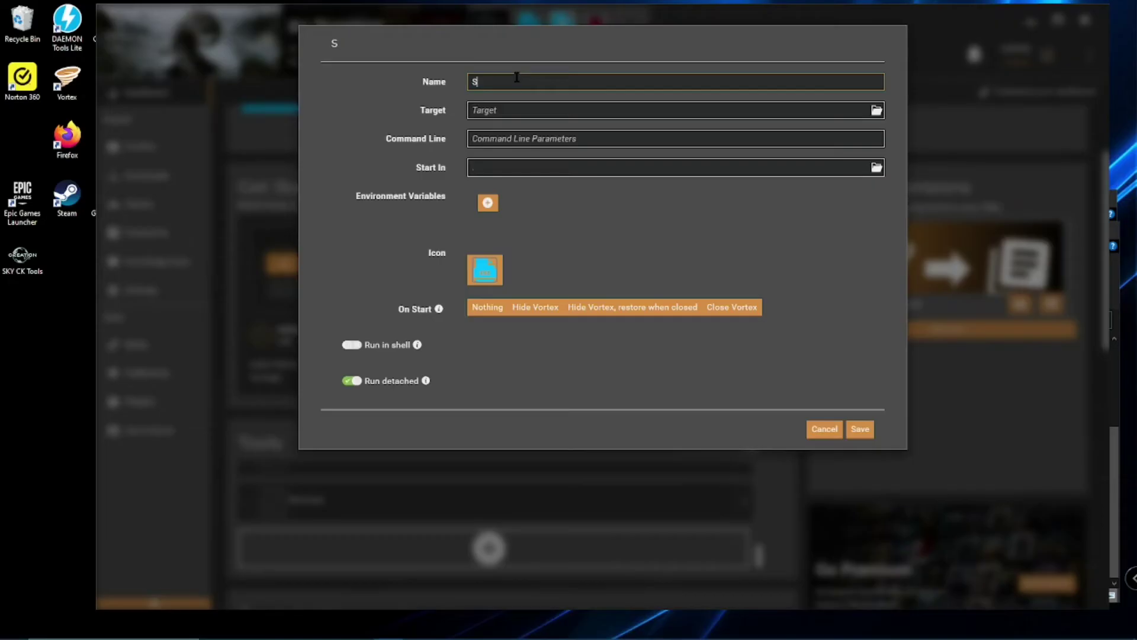
type("KSE")
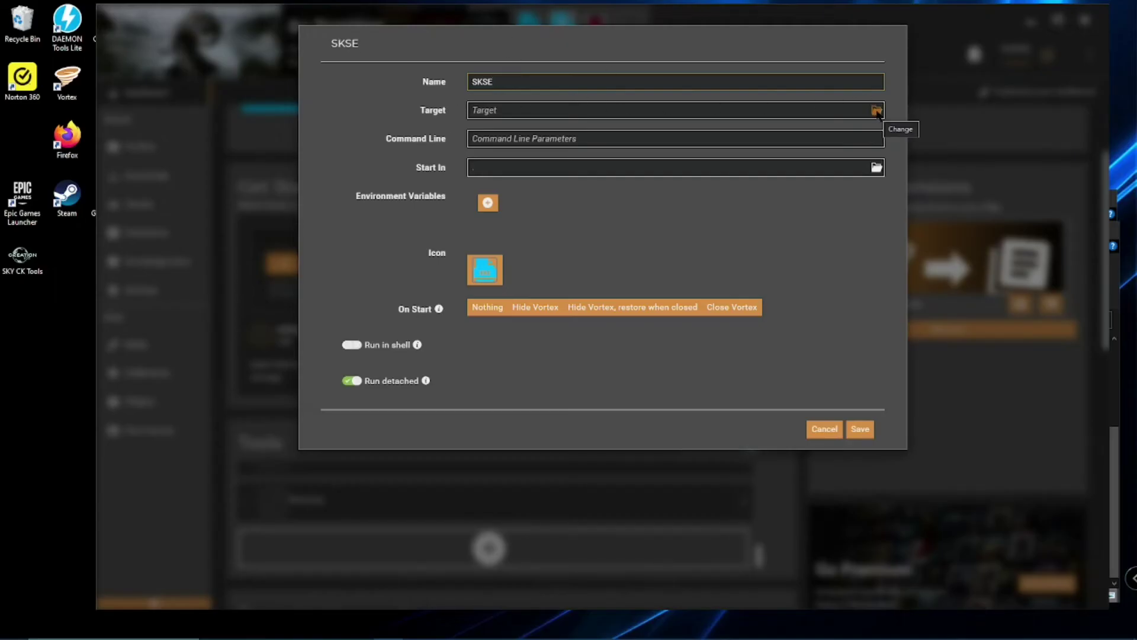
- Browse for the tool target to G:\SteamLibrary\steamapps\common\Skyrim Special Edition
left_click(877, 111)
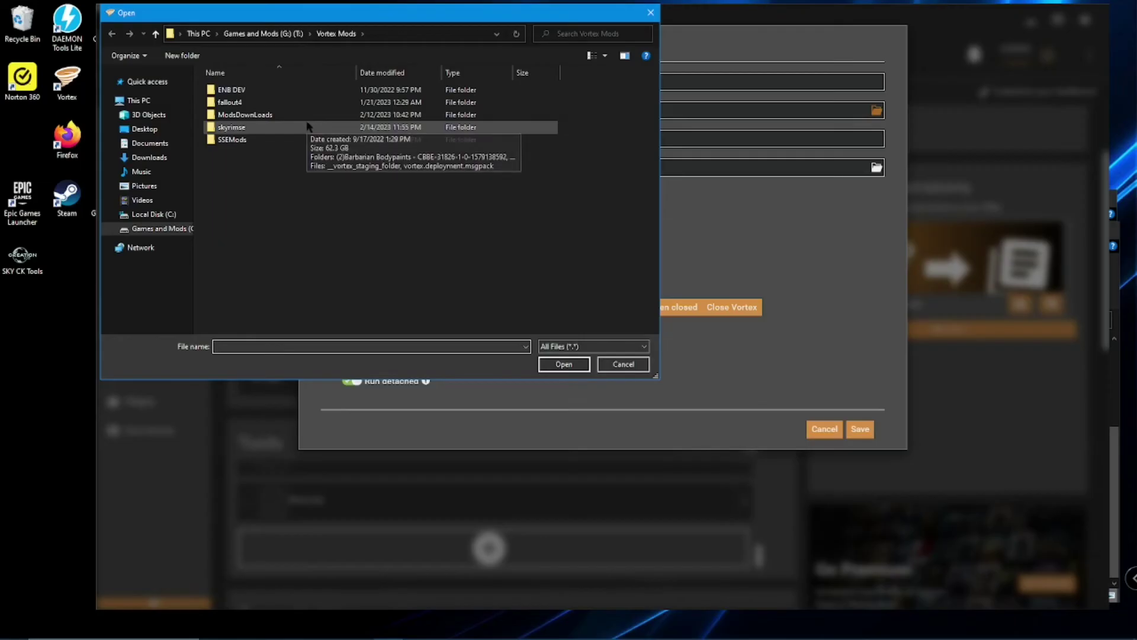
double_click(267, 128)
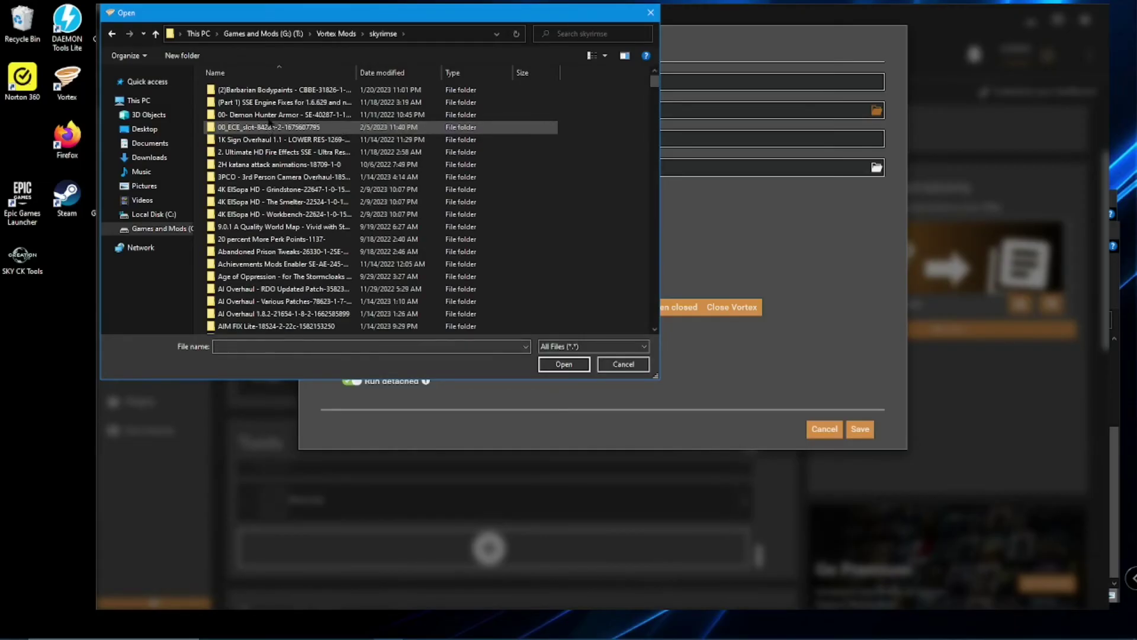
left_click(113, 36)
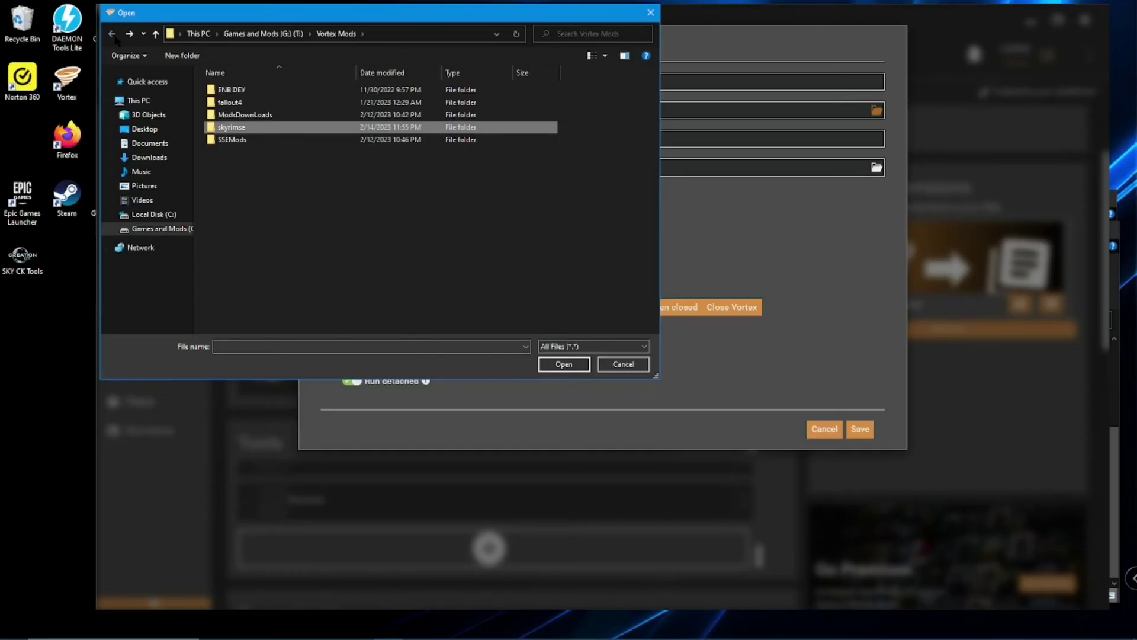
left_click(263, 33)
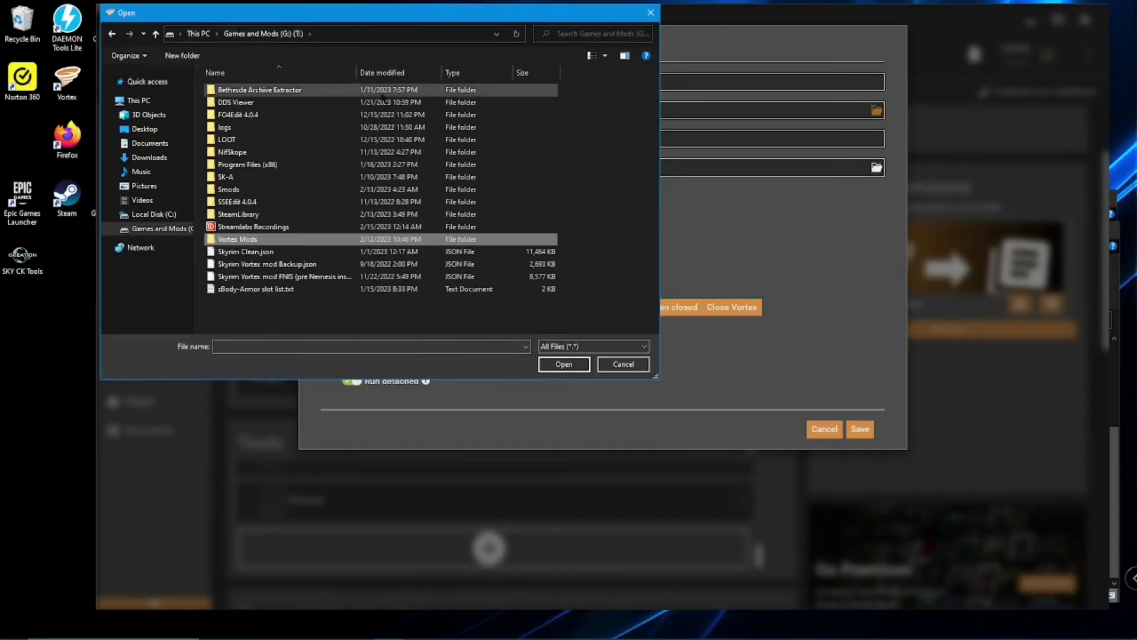
double_click(252, 214)
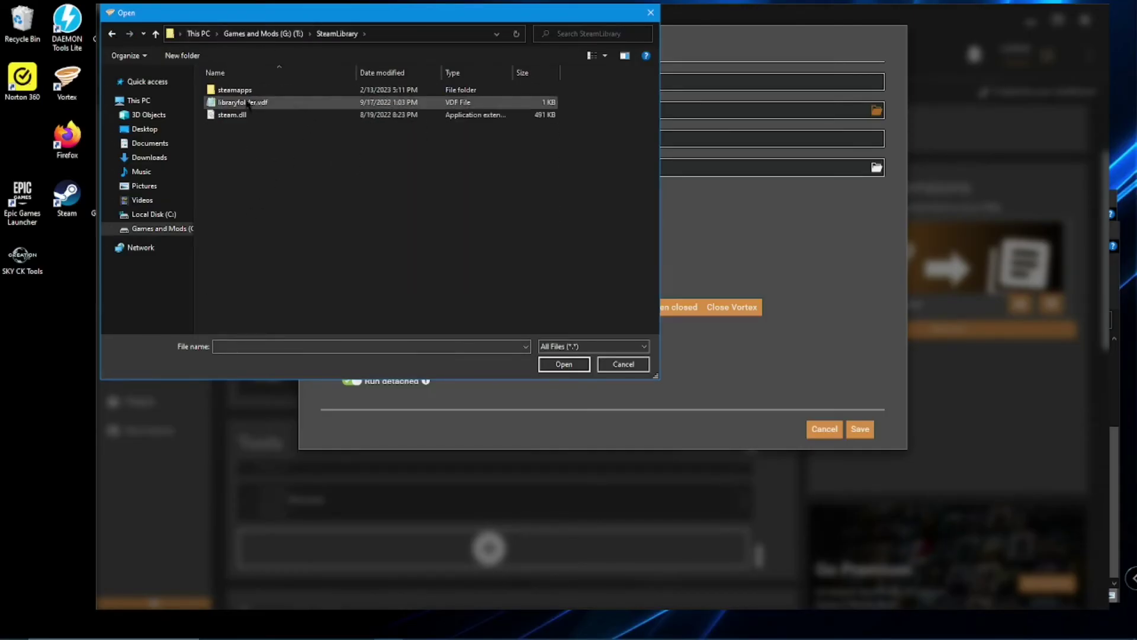
double_click(240, 91)
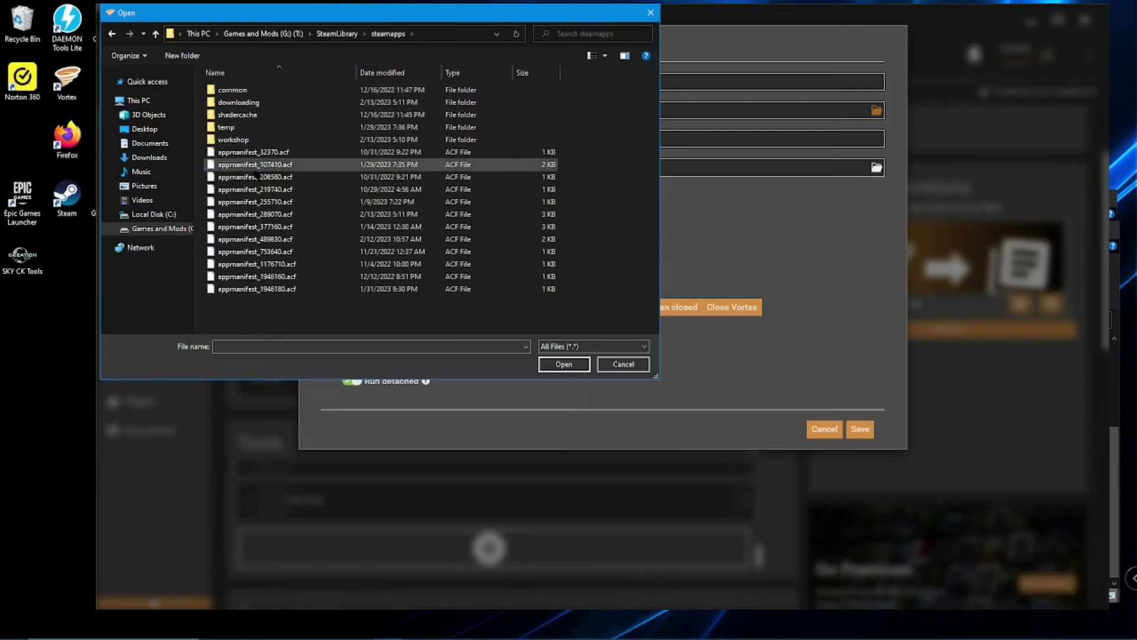
double_click(246, 91)
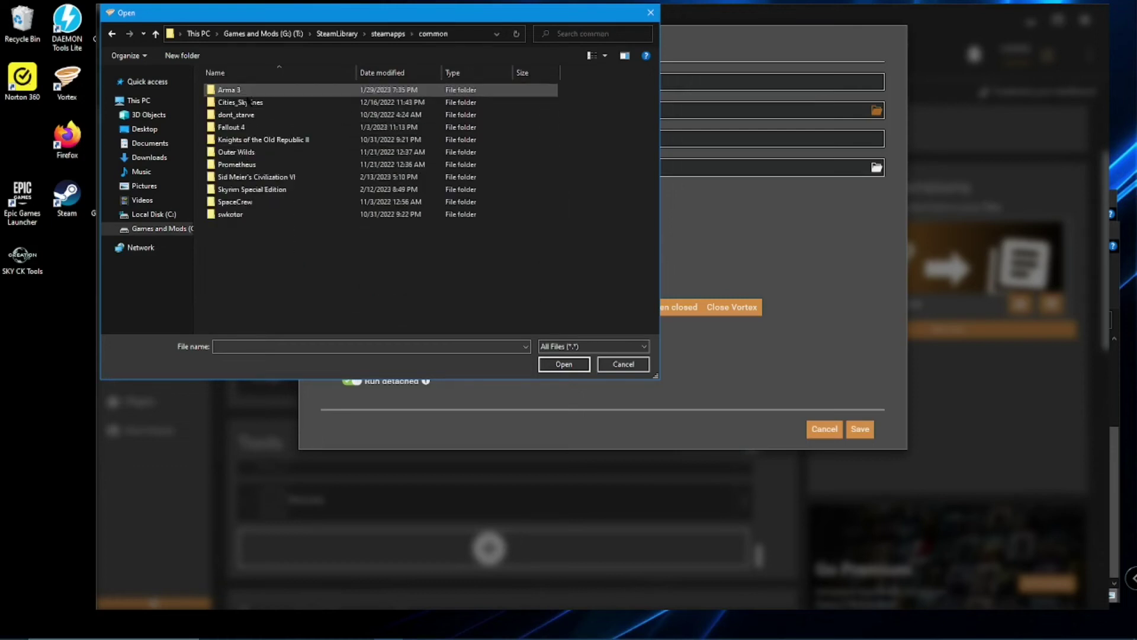
double_click(252, 190)
- Set skse64_loader.exe as the SKSE tool's target and save the tool
scroll(320, 142, "down", 5)
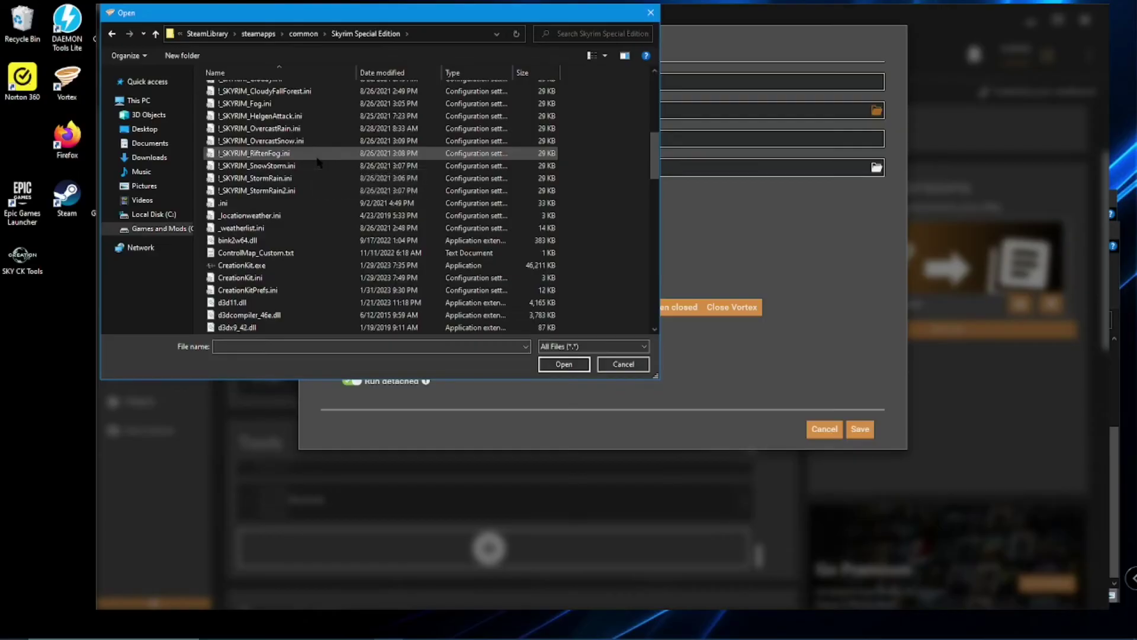
scroll(319, 161, "down", 10)
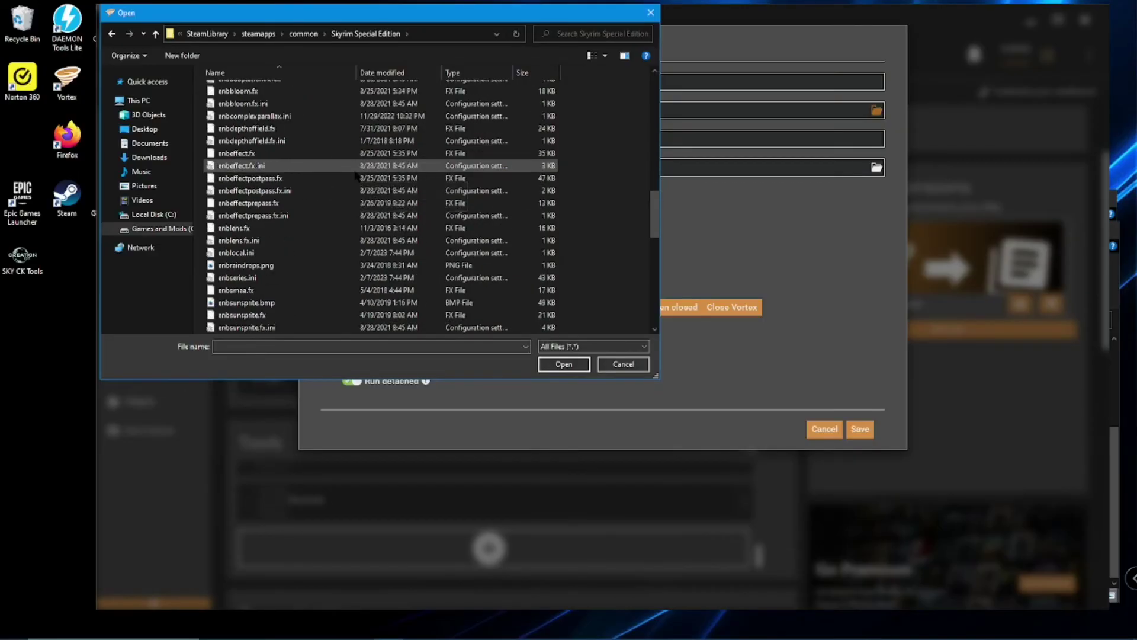
scroll(355, 175, "down", 12)
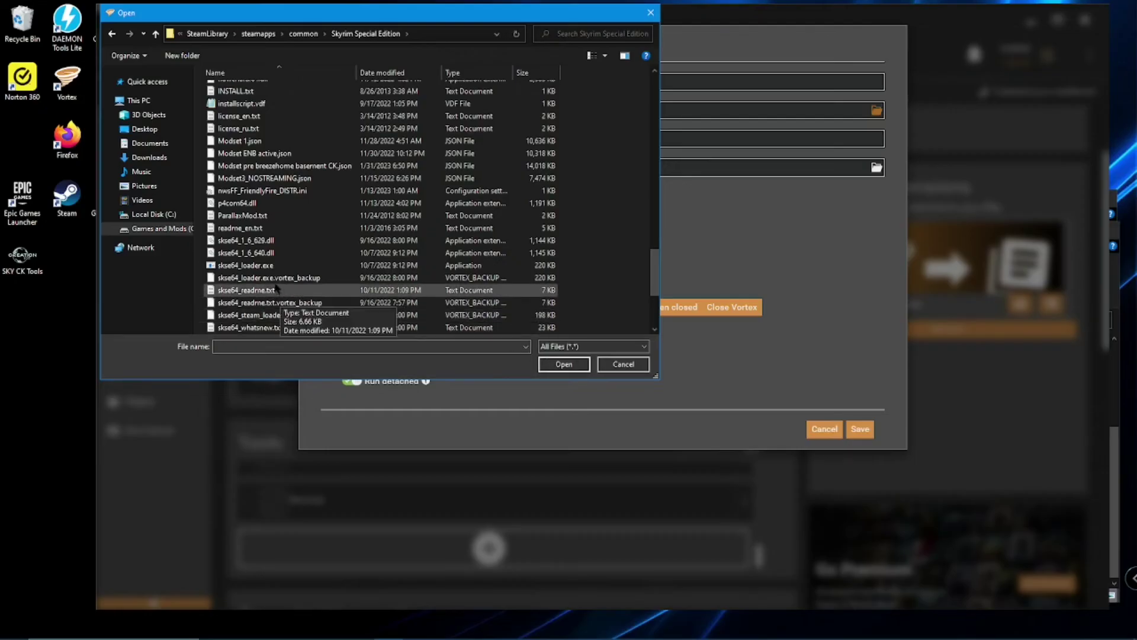
left_click(275, 266)
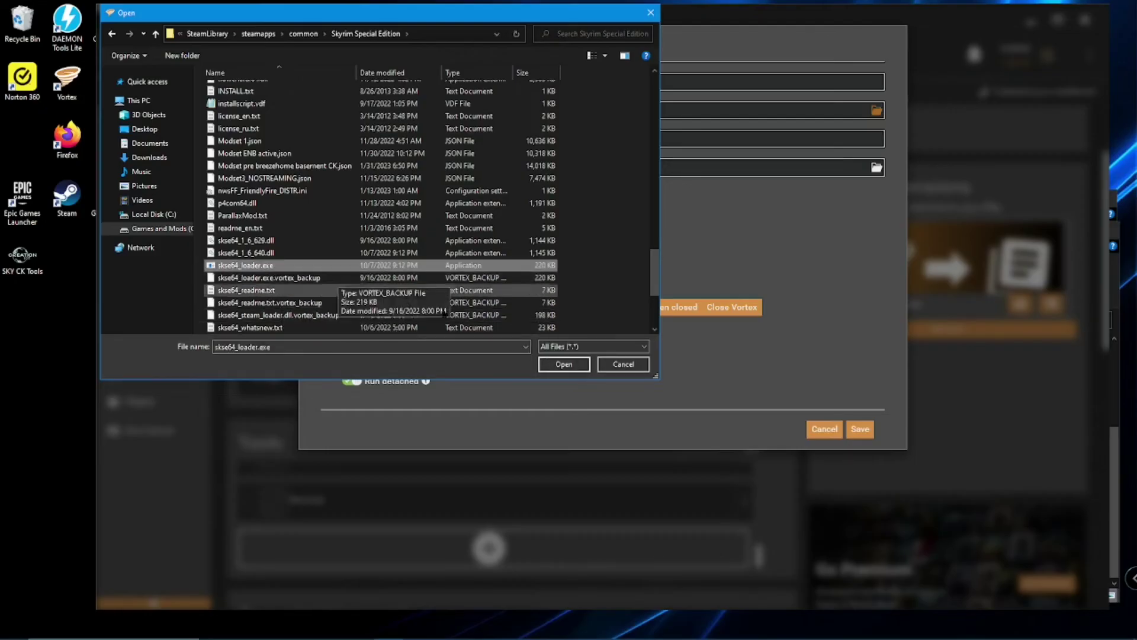
left_click(561, 365)
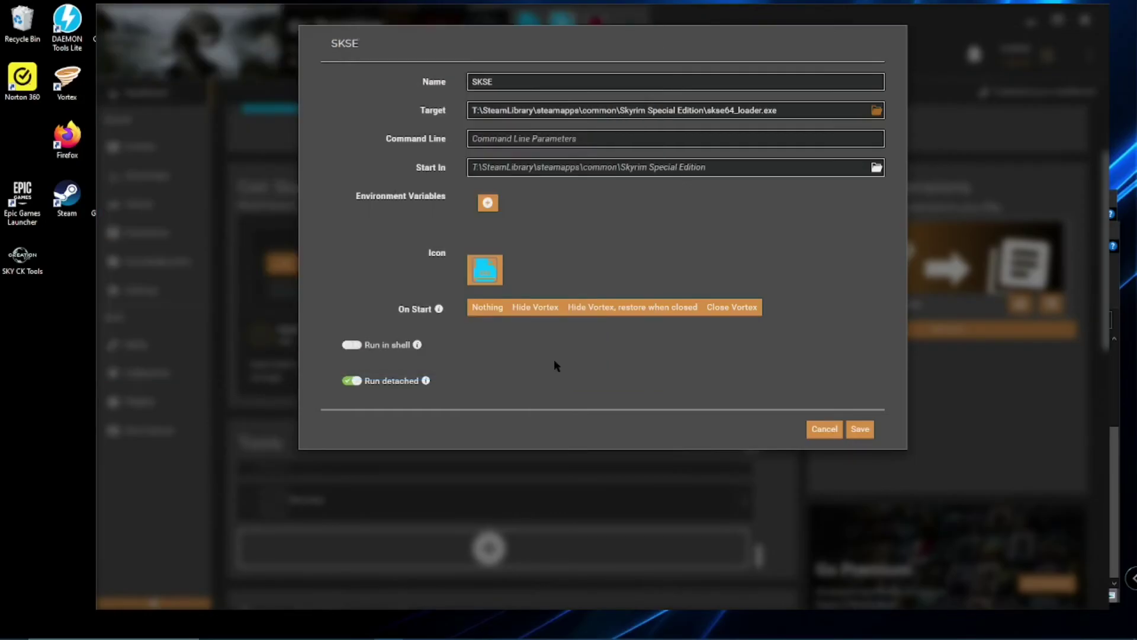
left_click(860, 429)
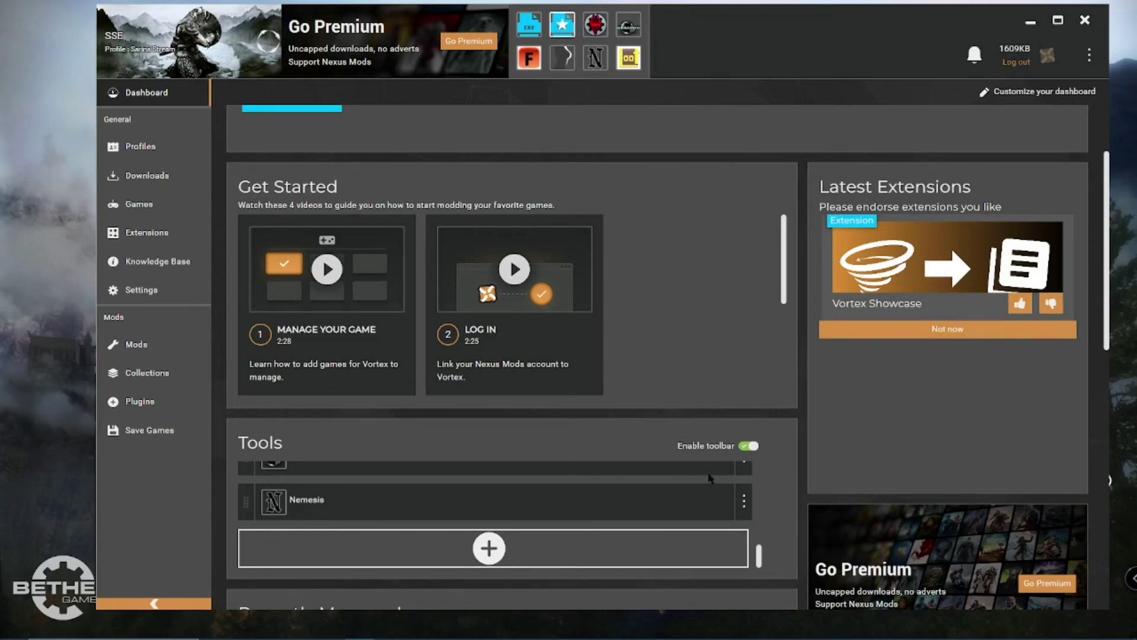
- Scroll the Dashboard Tools widget to find Skyrim Script Extender 64 ahead of BodySlide
scroll(698, 483, "up", 5)
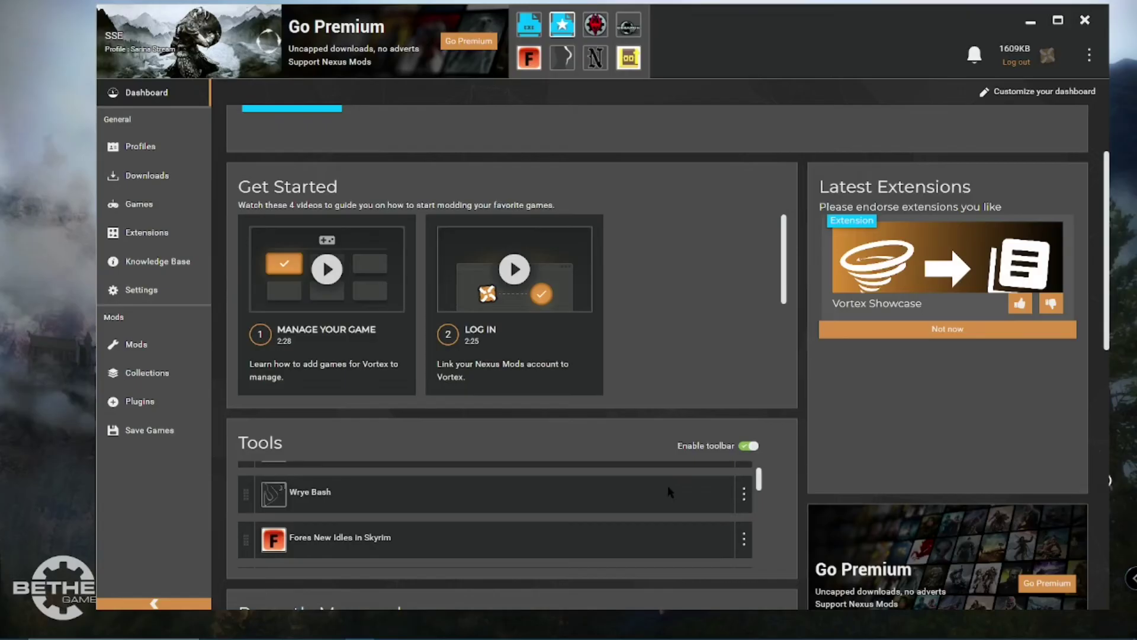
scroll(668, 488, "down", 3)
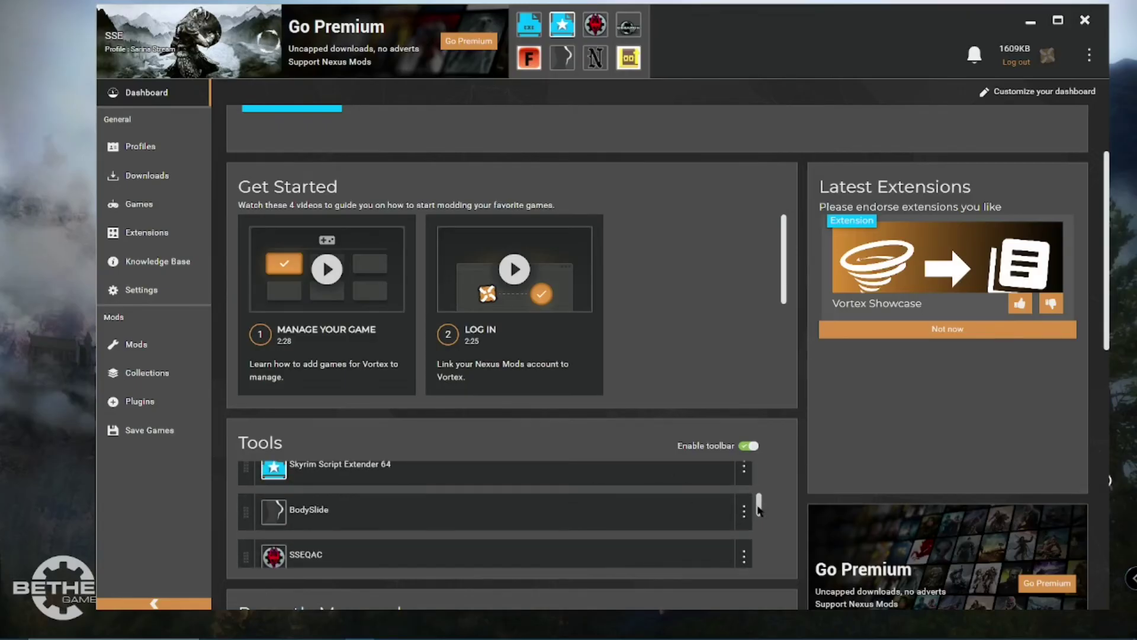
left_click_drag(759, 510, 758, 500)
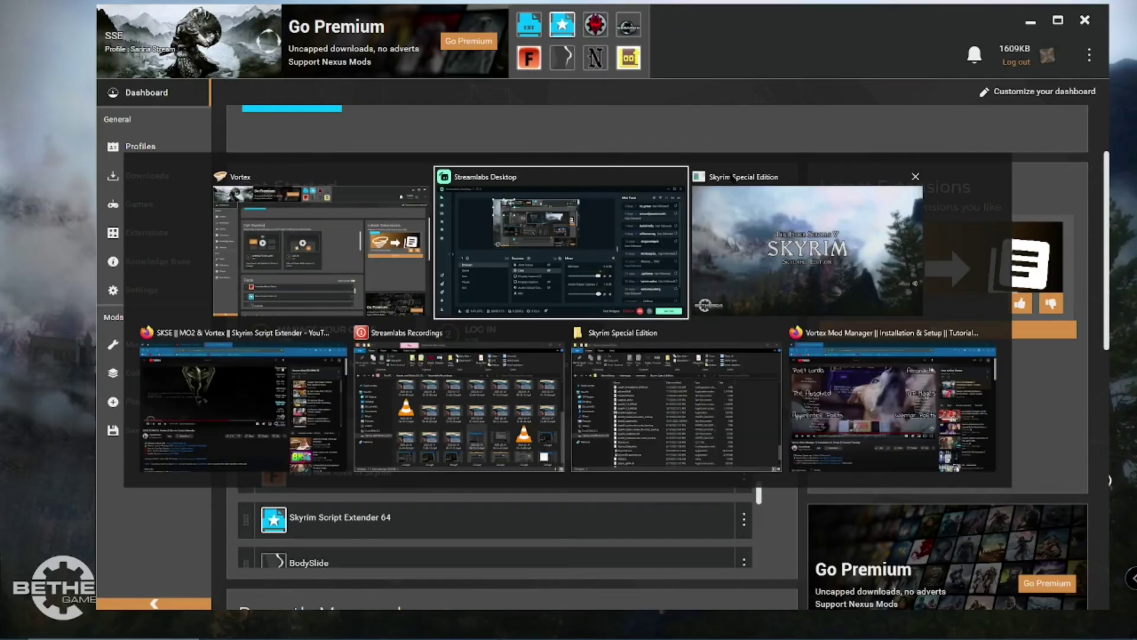
- Run getskseversion in Skyrim's console to confirm SKSE64 2.2.3, then close the console
left_click(735, 177)
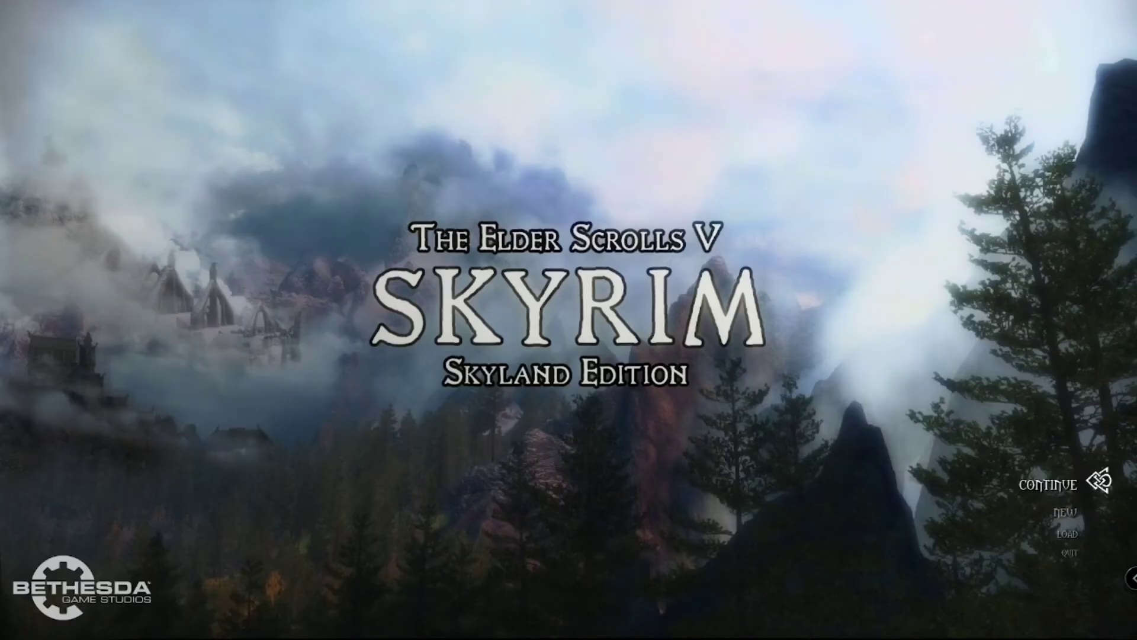
key("grave")
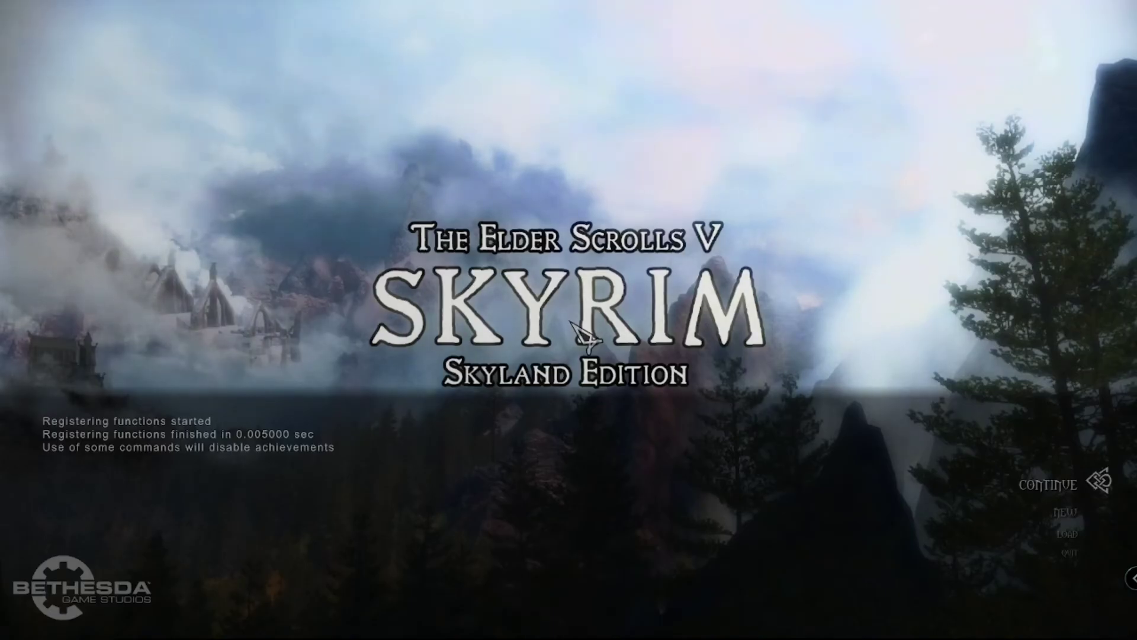
type("getsksever")
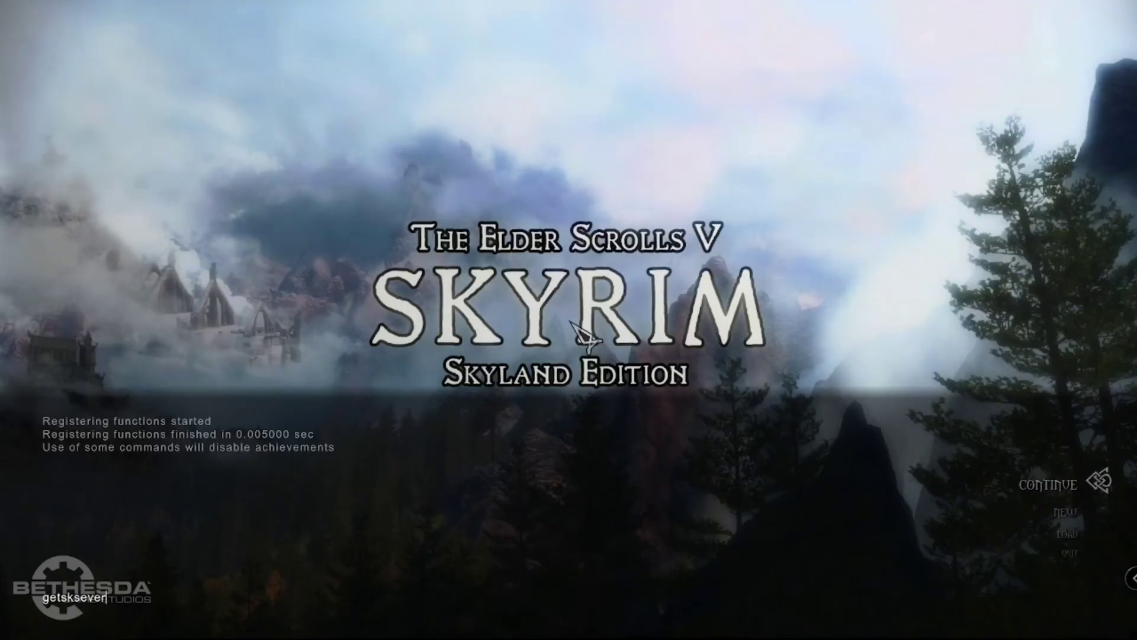
type("sion")
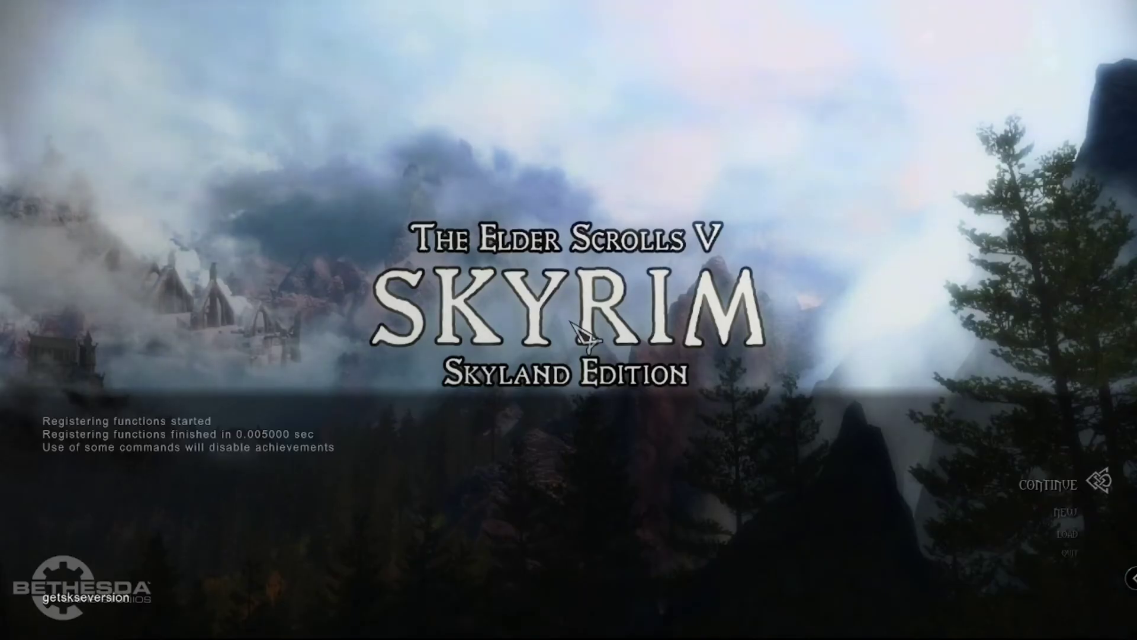
key("Return")
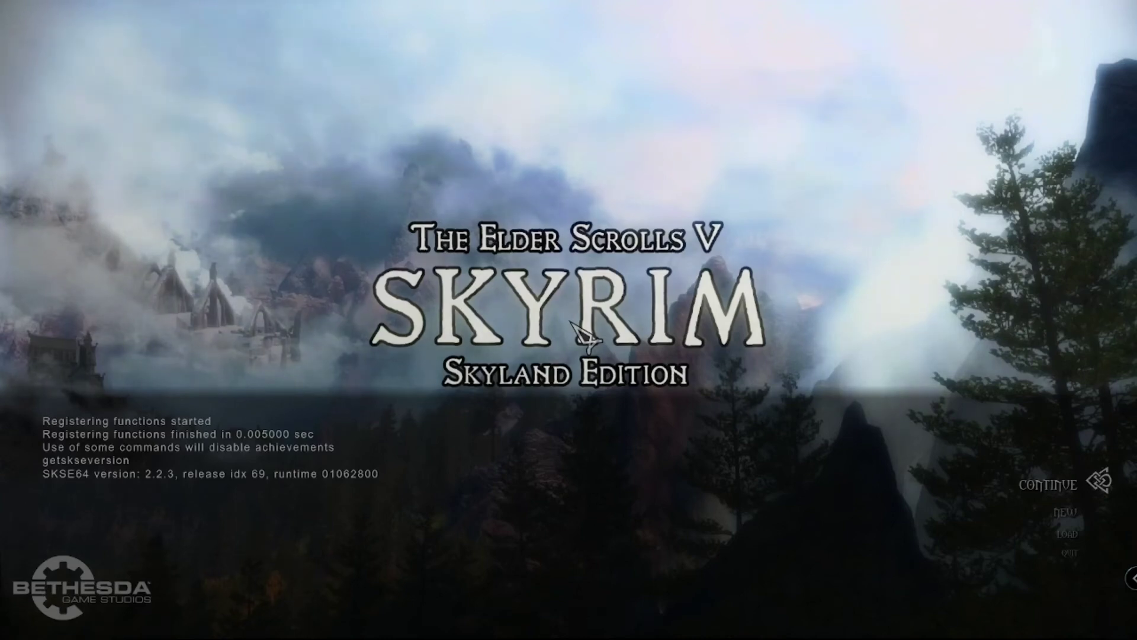
key("grave")
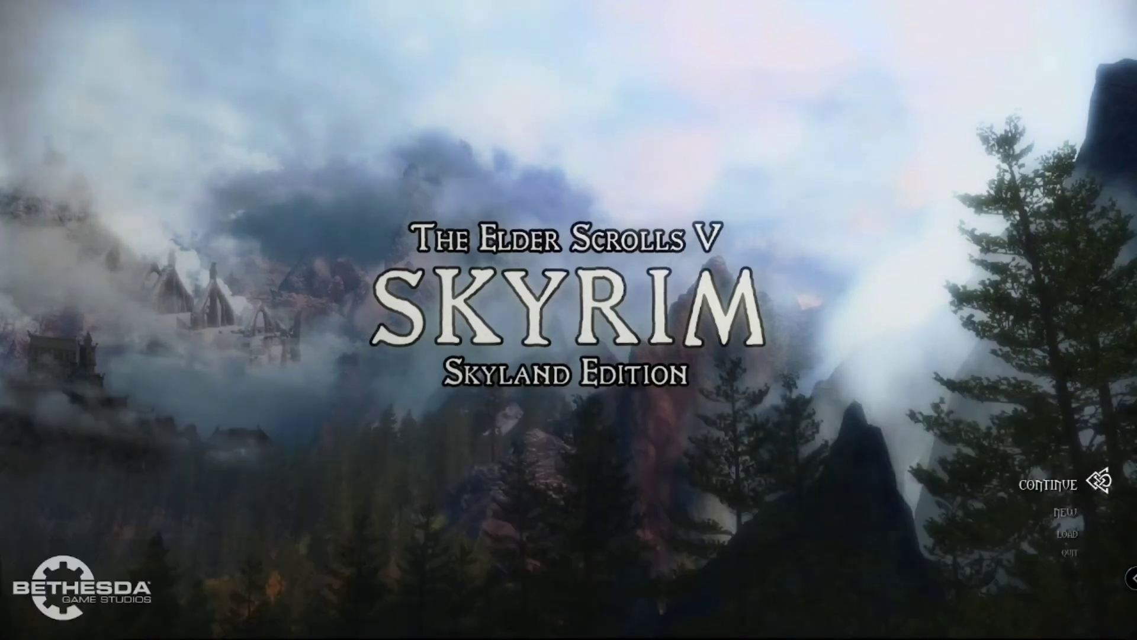
key("alt+Tab")
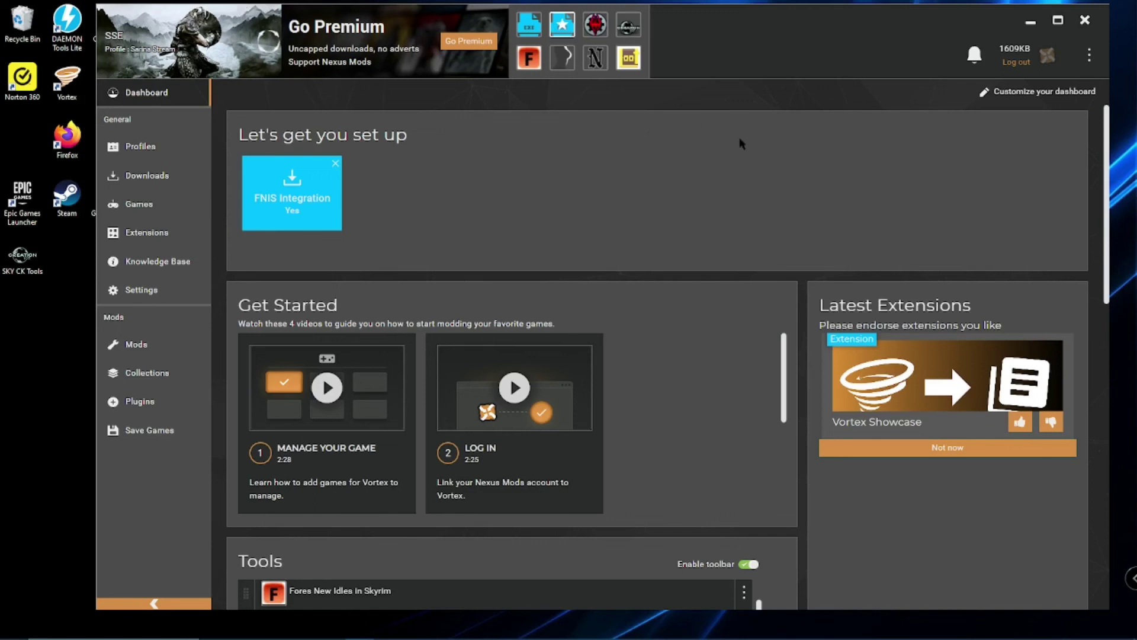
- Launch Skyrim Script Extender 64, then BodySlide, from the Vortex toolbar
left_click(560, 28)
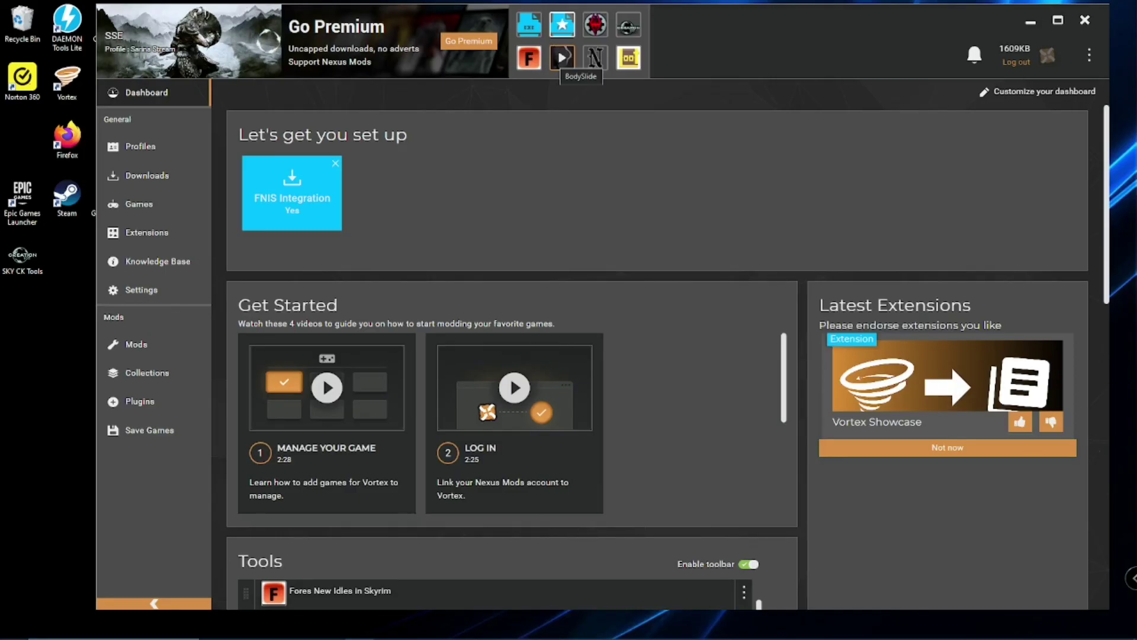
left_click(557, 62)
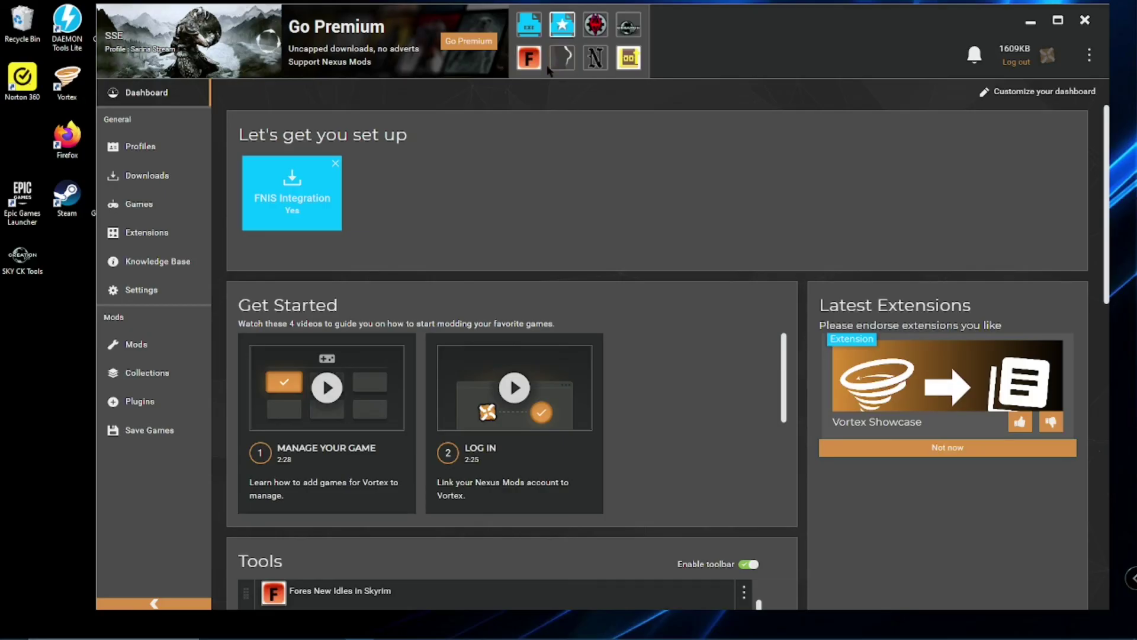